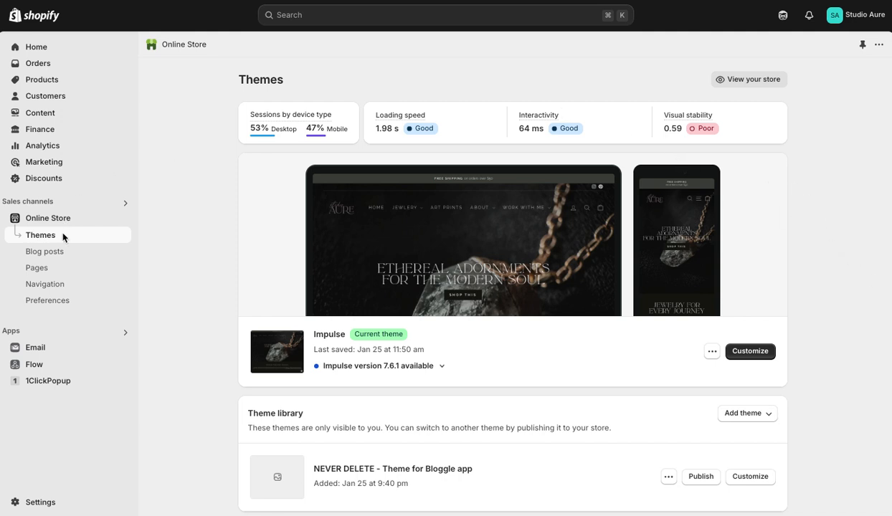
{"action": "left_click", "coordinate": [37, 269]}
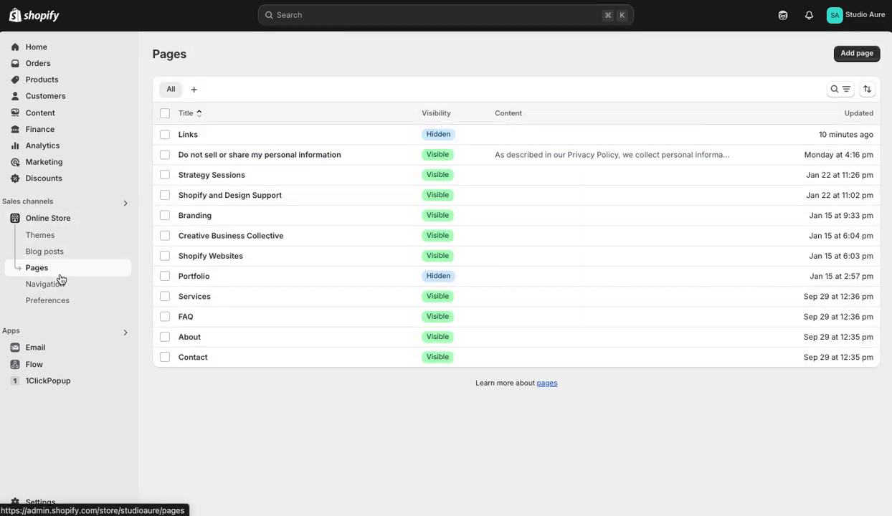
{"action": "left_click", "coordinate": [856, 56]}
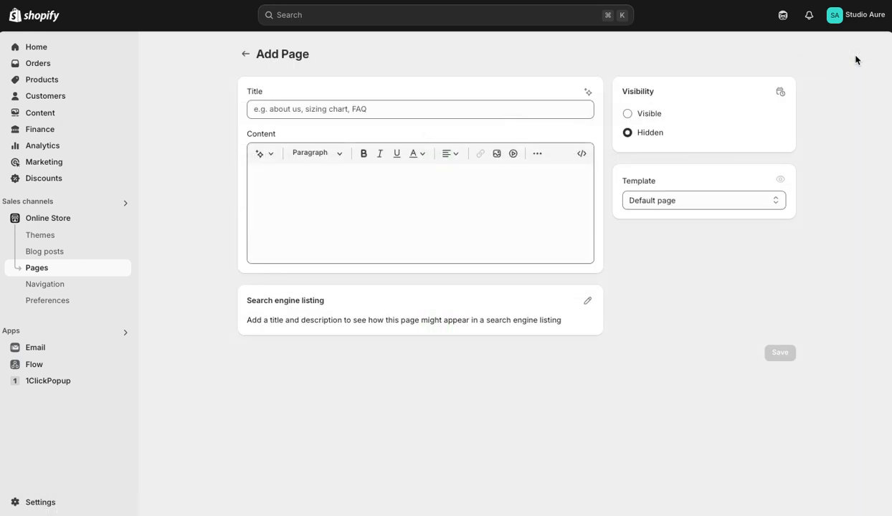
{"action": "left_click", "coordinate": [410, 112]}
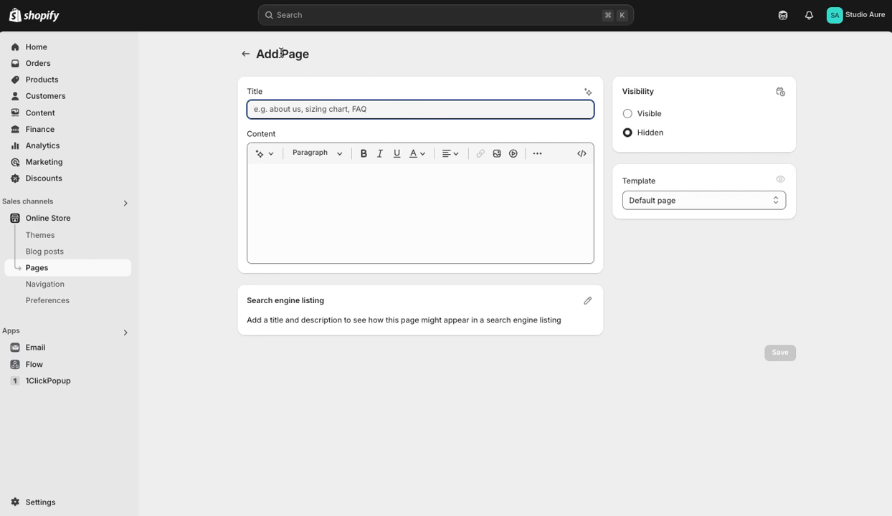
{"action": "left_click", "coordinate": [243, 55]}
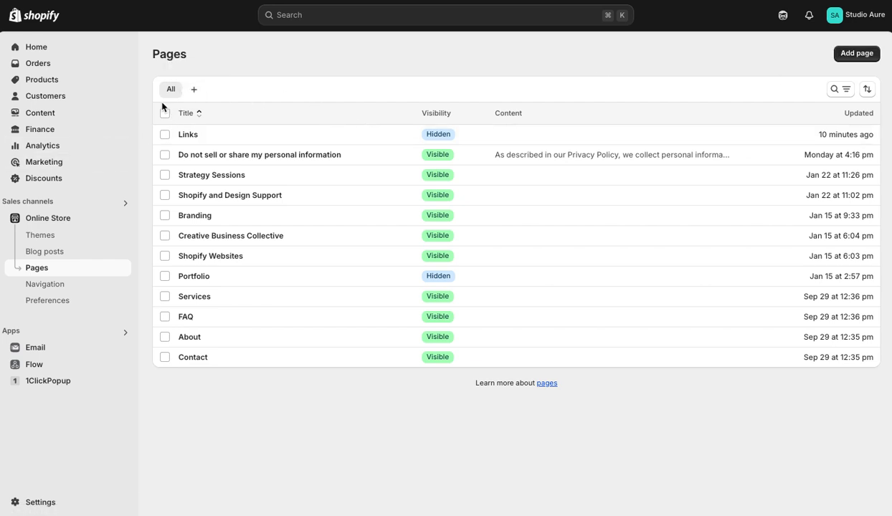
- Open the current Impulse theme for customization, compare its desktop and mobile previews, and bring up the list of page templates
{"action": "left_click", "coordinate": [40, 236]}
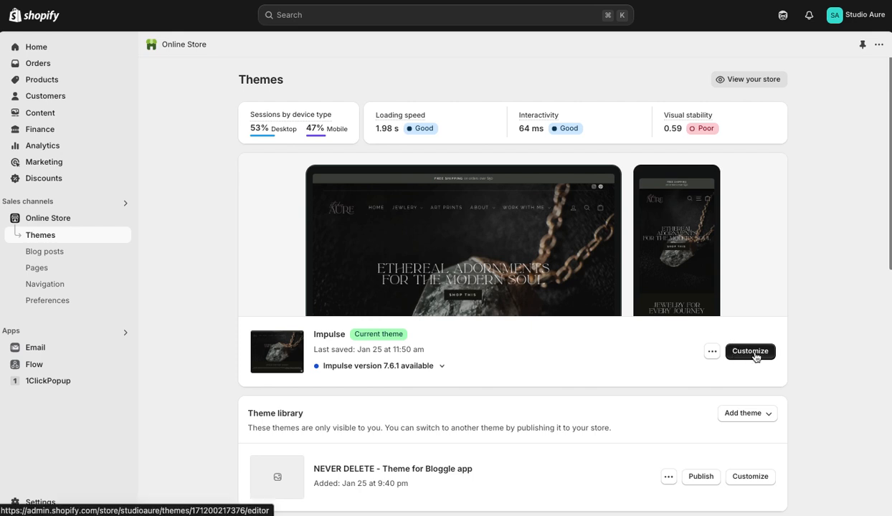
{"action": "left_click", "coordinate": [771, 354]}
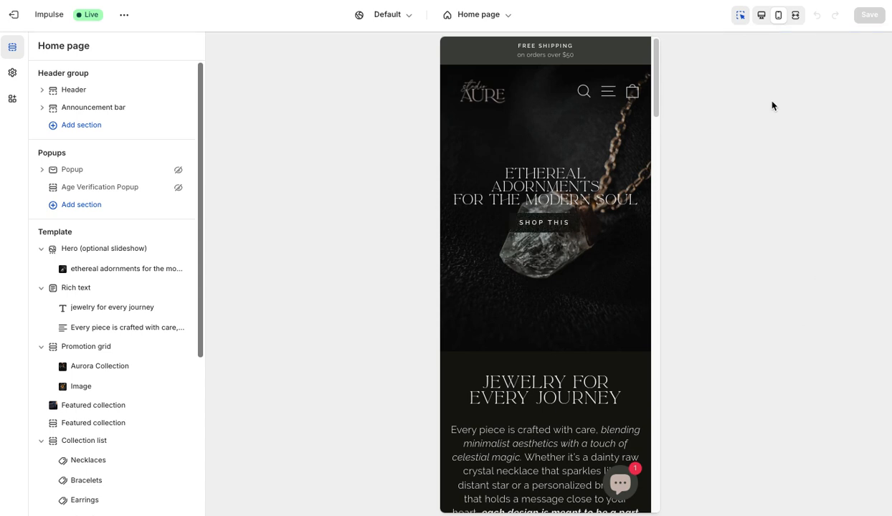
{"action": "left_click", "coordinate": [762, 17]}
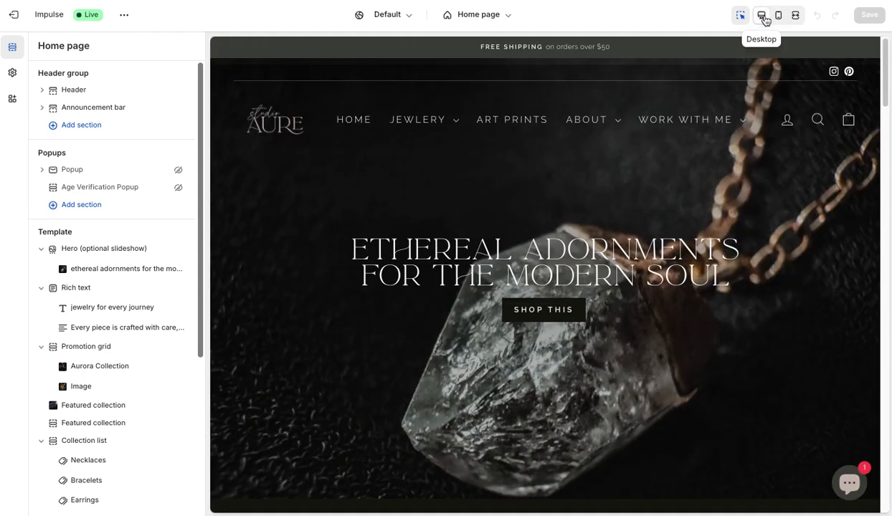
{"action": "left_click", "coordinate": [778, 17]}
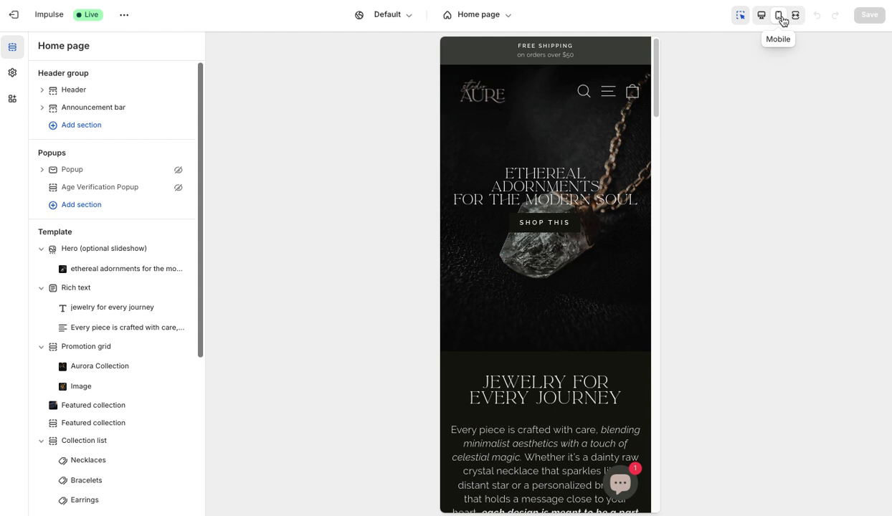
{"action": "left_click", "coordinate": [487, 15]}
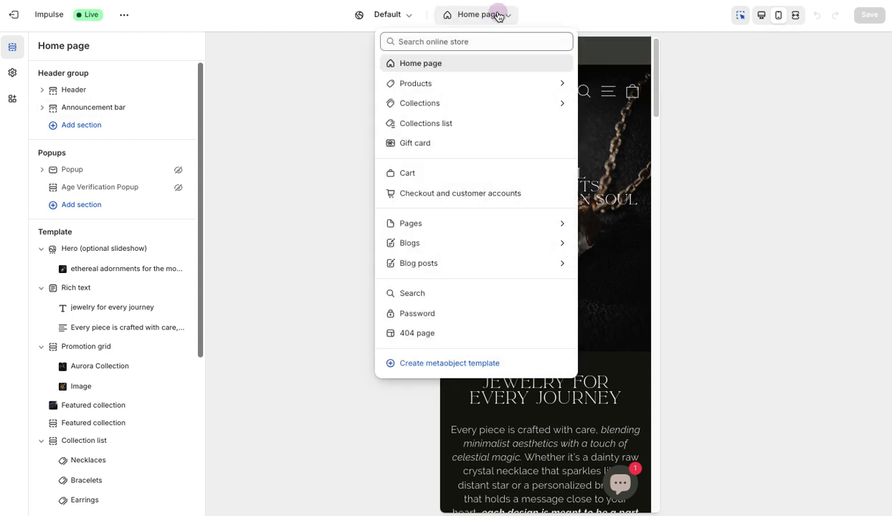
{"action": "left_click", "coordinate": [404, 225]}
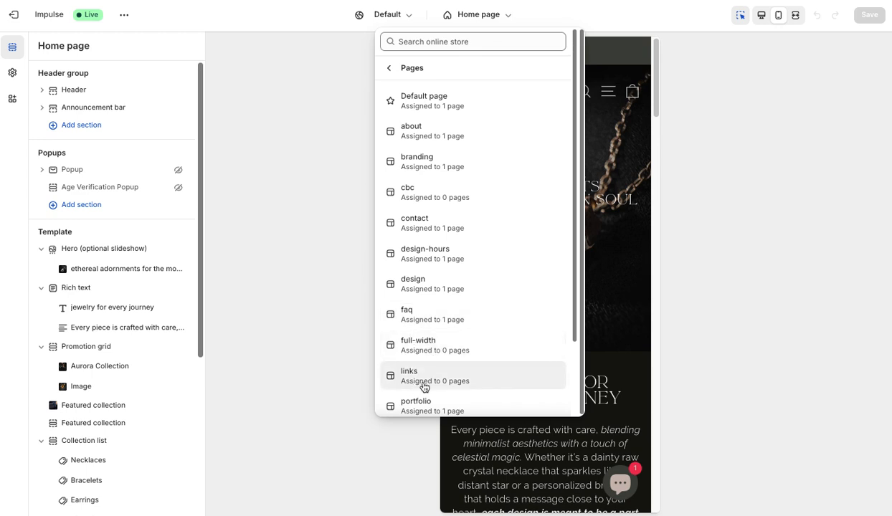
{"action": "scroll", "coordinate": [458, 375], "scroll_direction": "down", "scroll_amount": 1}
{"action": "scroll", "coordinate": [463, 373], "scroll_direction": "down", "scroll_amount": 2}
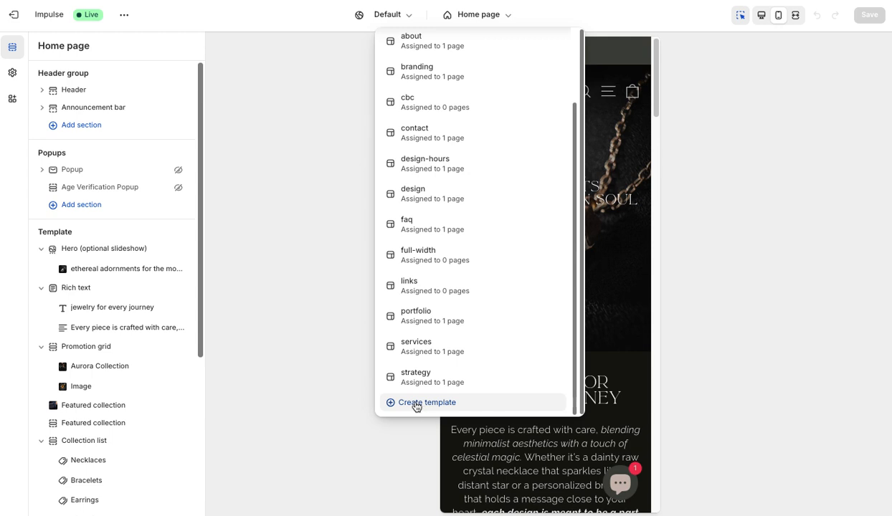
{"action": "left_click", "coordinate": [418, 404]}
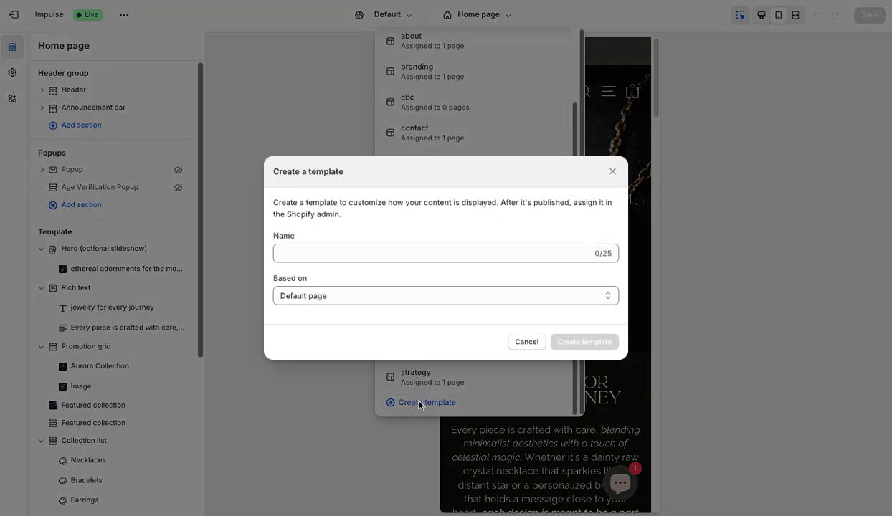
{"action": "left_click", "coordinate": [344, 296]}
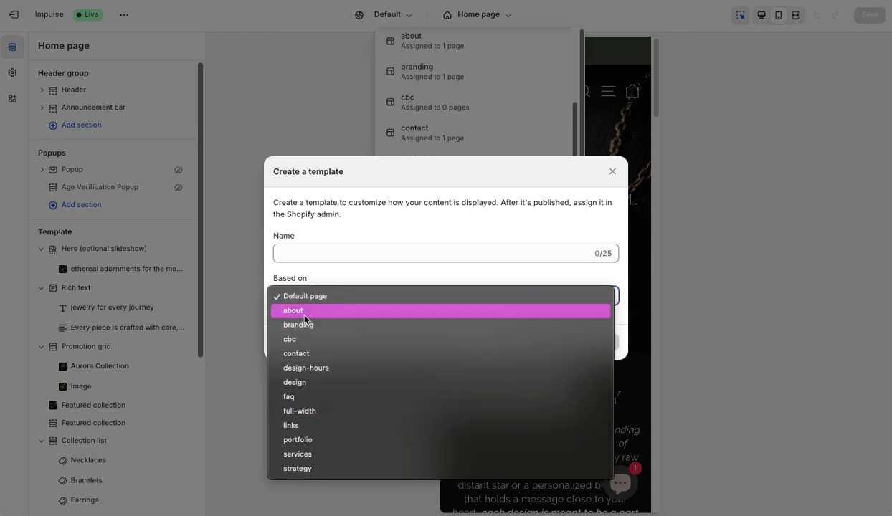
{"action": "left_click", "coordinate": [393, 276]}
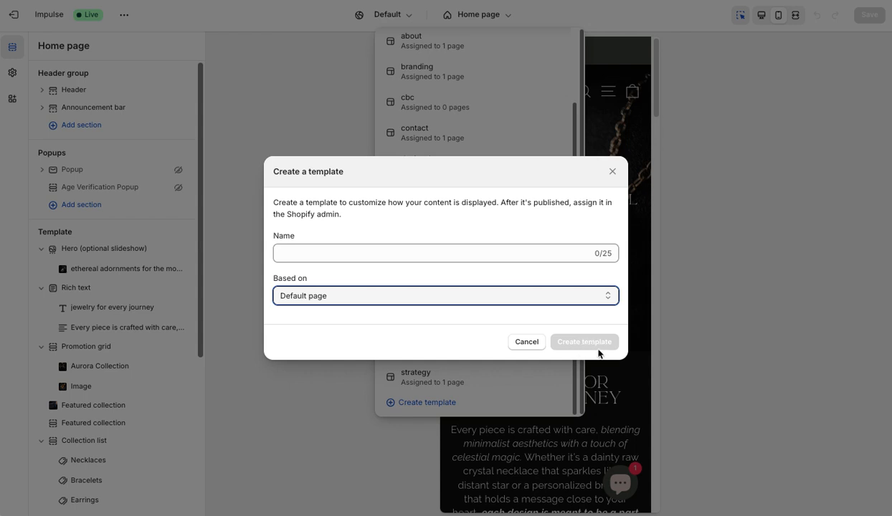
{"action": "left_click", "coordinate": [526, 343]}
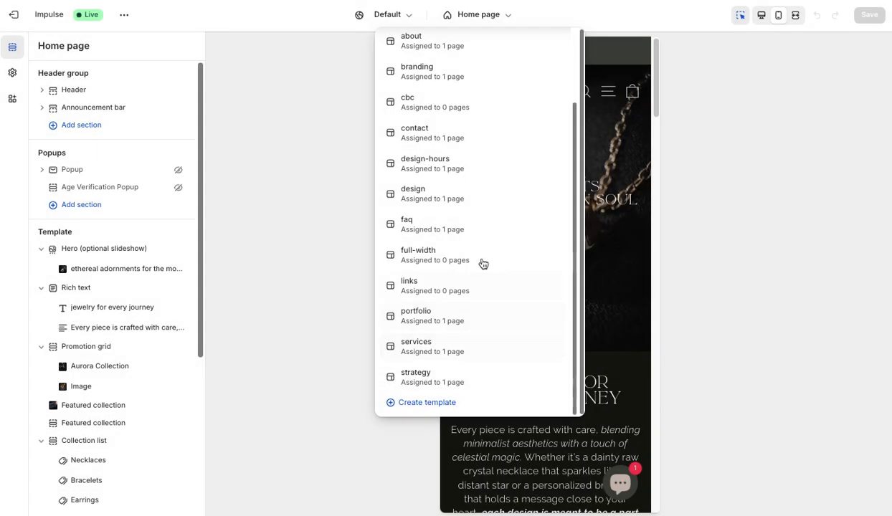
- Open the links page template and set its preview to the hidden Links page
{"action": "left_click", "coordinate": [403, 283]}
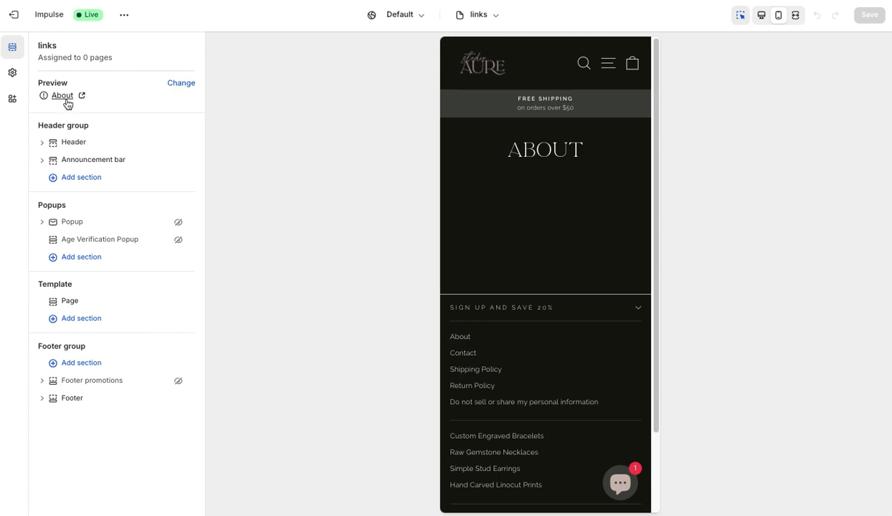
{"action": "left_click", "coordinate": [177, 85]}
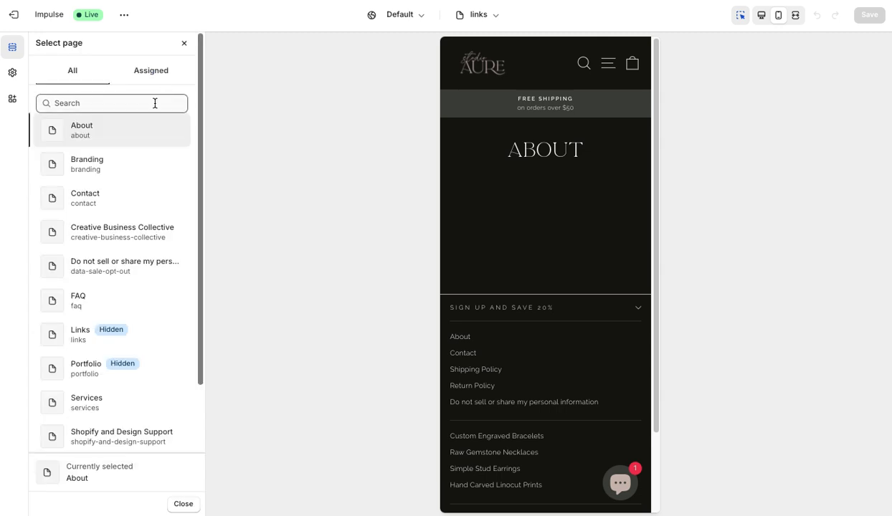
{"action": "left_click", "coordinate": [86, 340]}
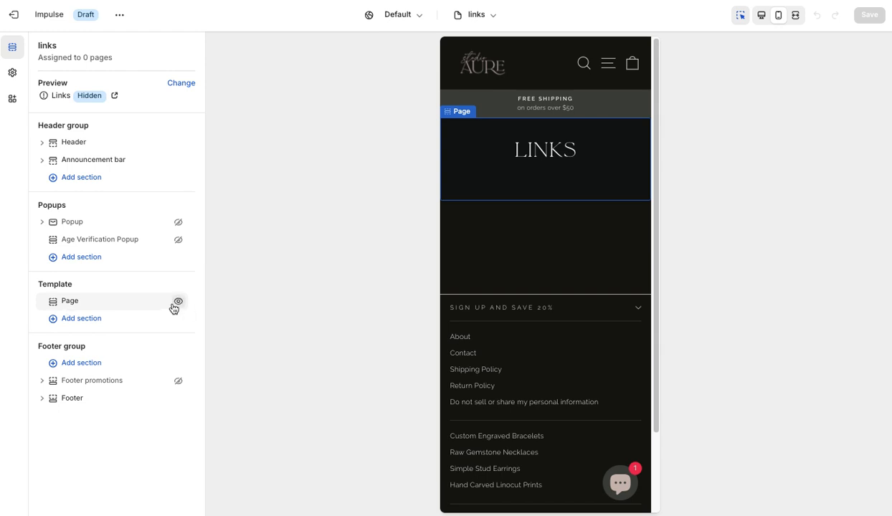
- Hide the template's Page section and add a Rich text section with its text block deleted, keeping only the heading
{"action": "left_click", "coordinate": [178, 303]}
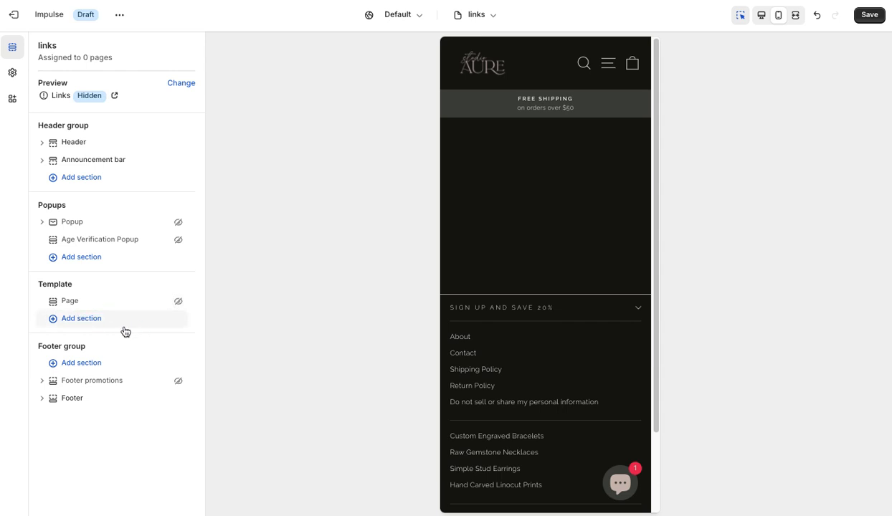
{"action": "left_click", "coordinate": [87, 319]}
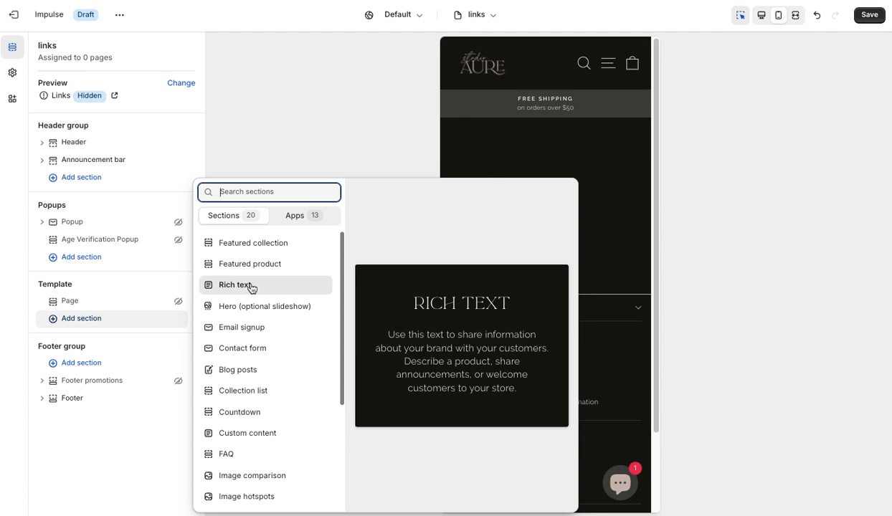
{"action": "left_click", "coordinate": [237, 287]}
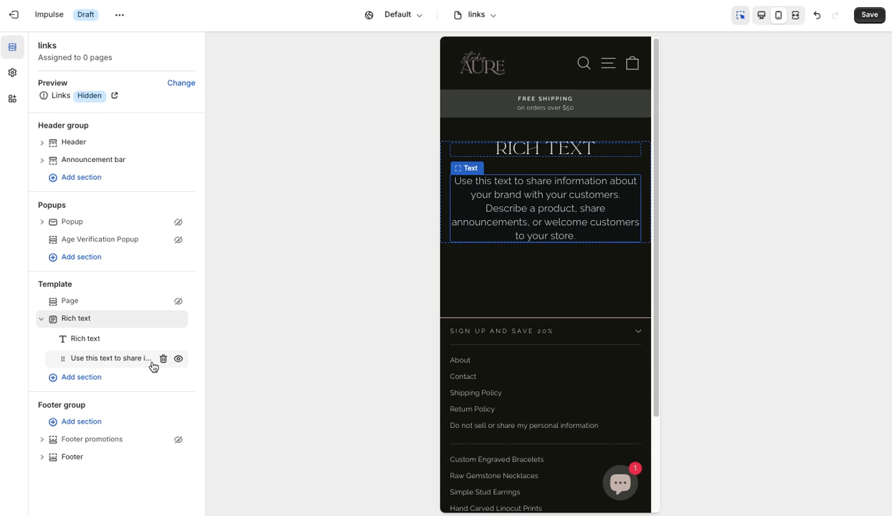
{"action": "left_click", "coordinate": [163, 360]}
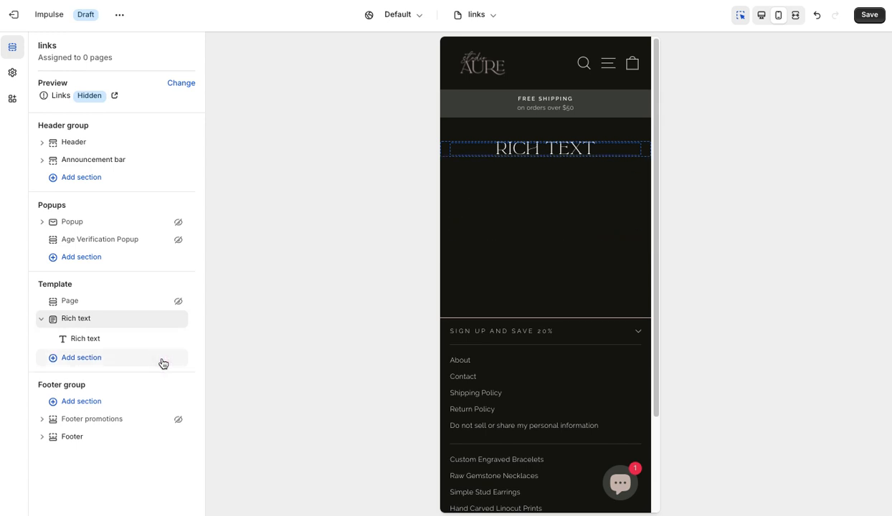
- Change the Rich text section's heading to "Links" and return to the section list
{"action": "left_click", "coordinate": [91, 339]}
{"action": "triple_click", "coordinate": [115, 100]}
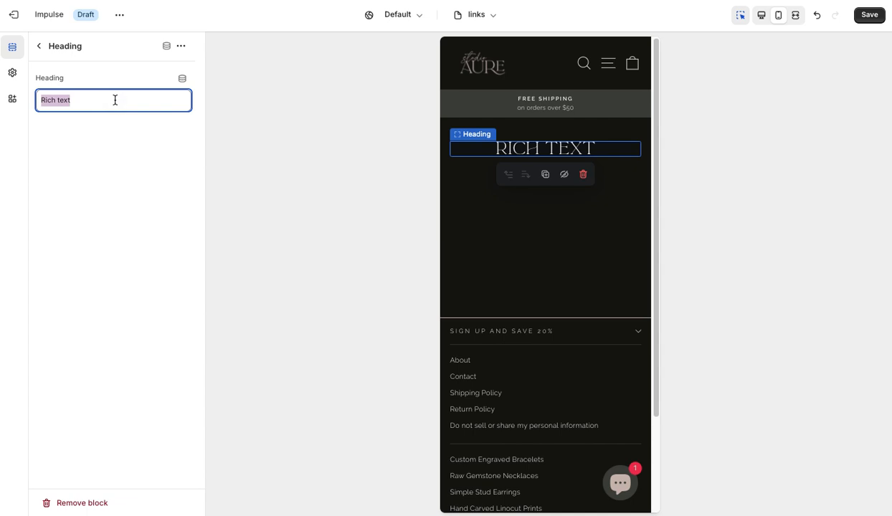
{"action": "type", "text": "Links"}
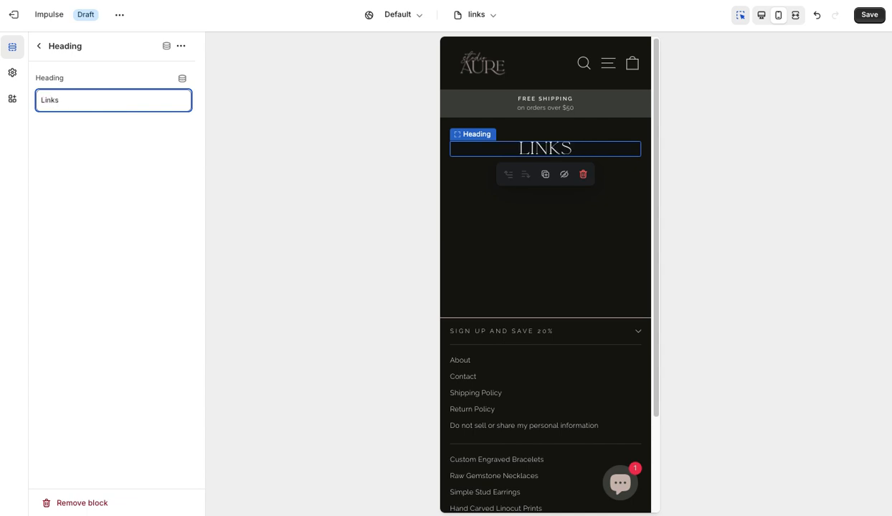
{"action": "left_click", "coordinate": [133, 162]}
{"action": "left_click", "coordinate": [40, 48]}
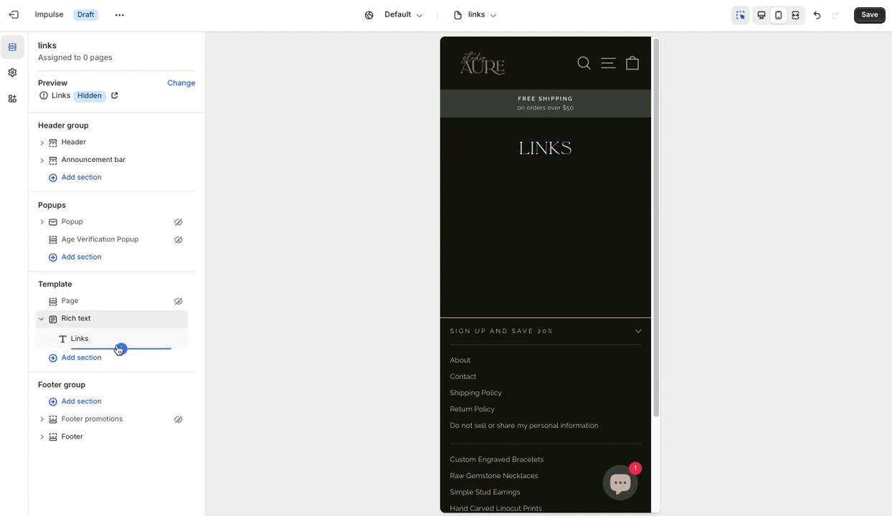
- Add three Button blocks below the Links heading and check the layout in desktop and mobile preview
{"action": "mouse_move", "coordinate": [121, 350]}
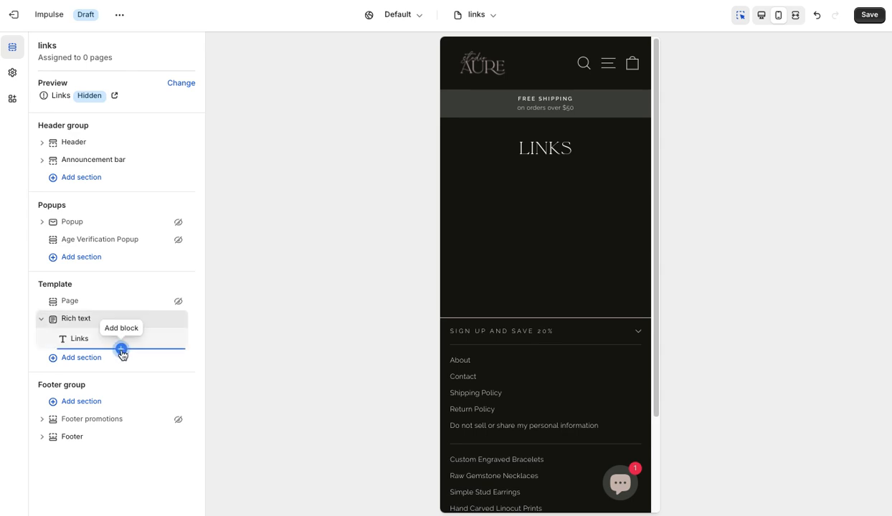
{"action": "left_click", "coordinate": [122, 349]}
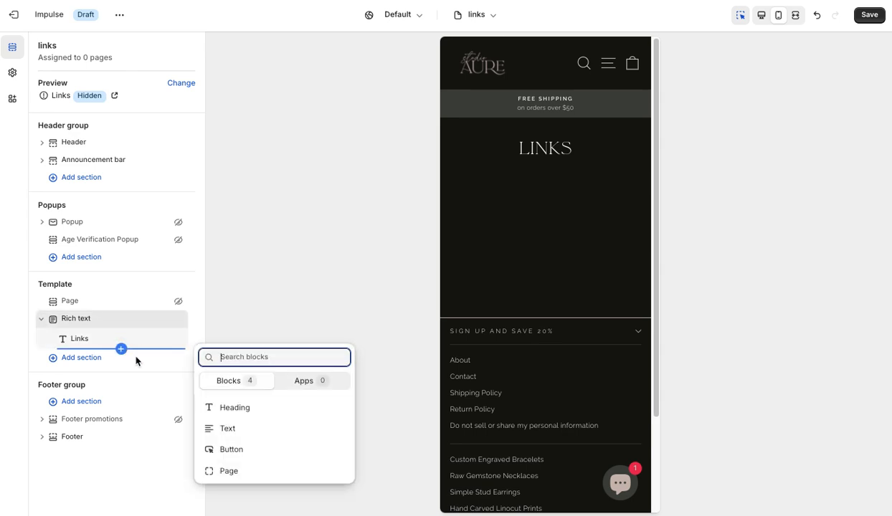
{"action": "left_click", "coordinate": [234, 449]}
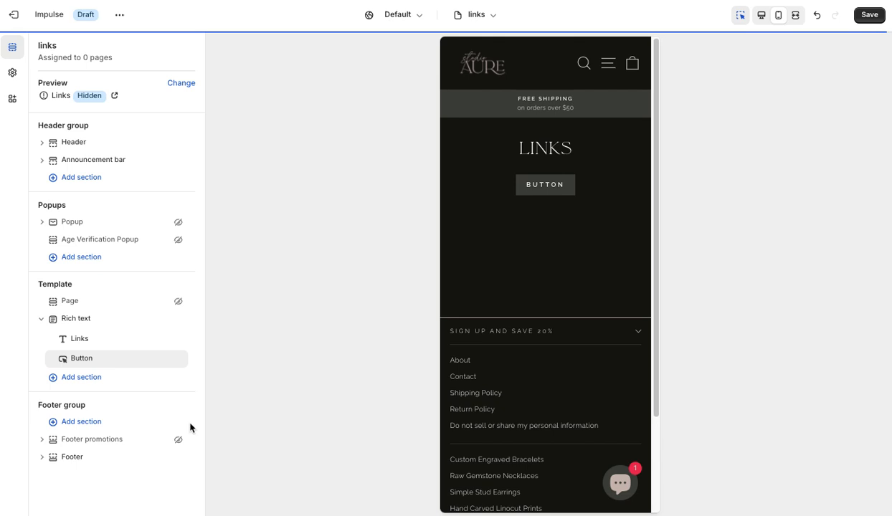
{"action": "left_click", "coordinate": [121, 368]}
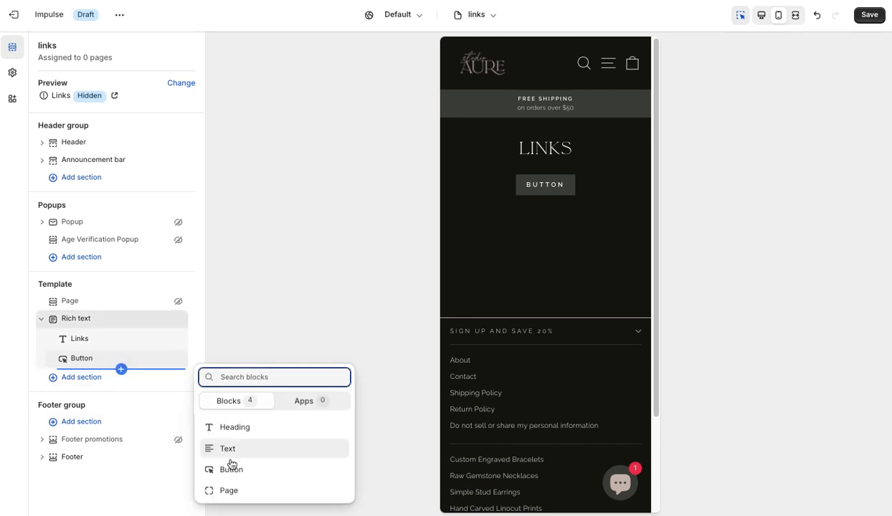
{"action": "left_click", "coordinate": [245, 470]}
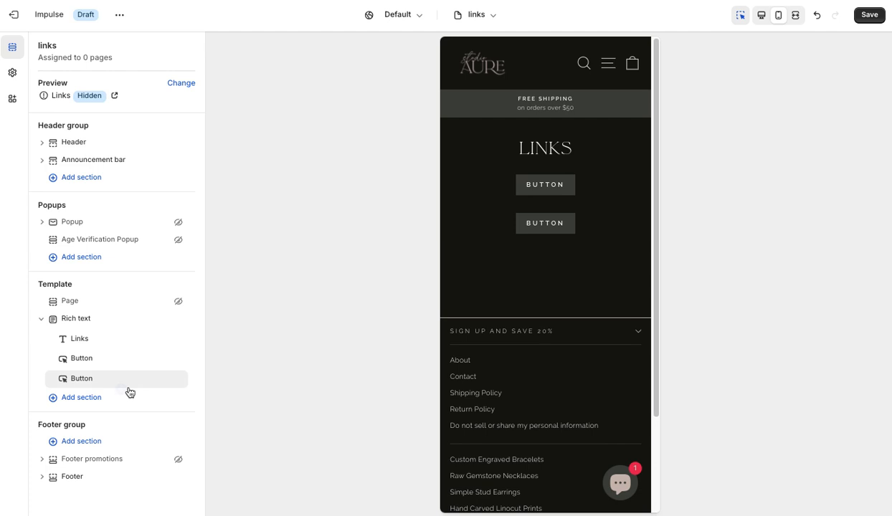
{"action": "left_click", "coordinate": [121, 389]}
{"action": "left_click", "coordinate": [252, 477]}
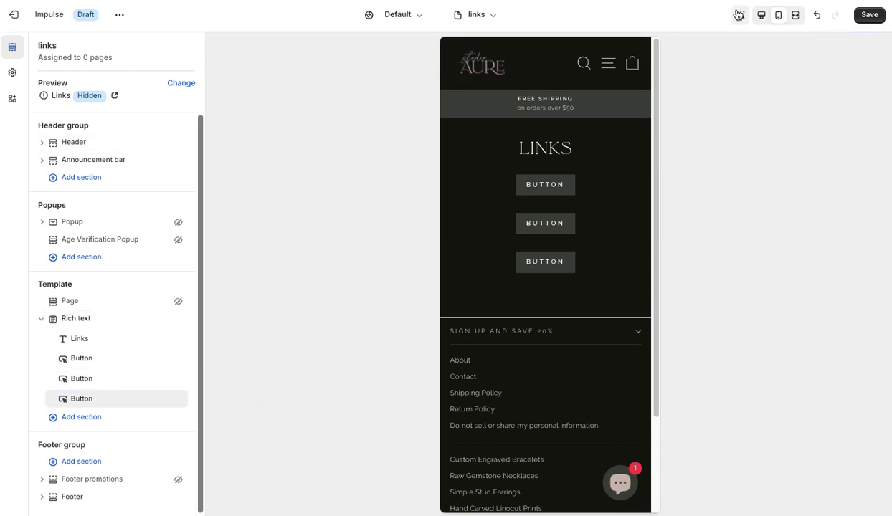
{"action": "left_click", "coordinate": [762, 17]}
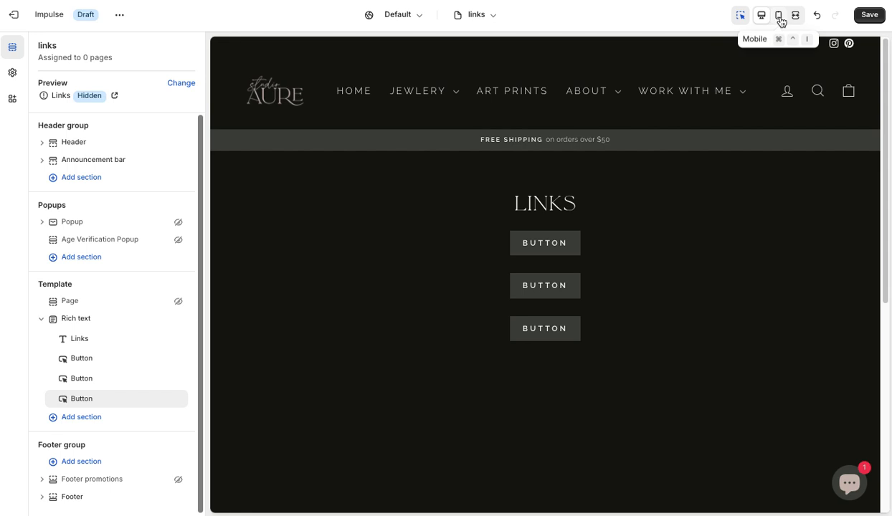
{"action": "left_click", "coordinate": [779, 16]}
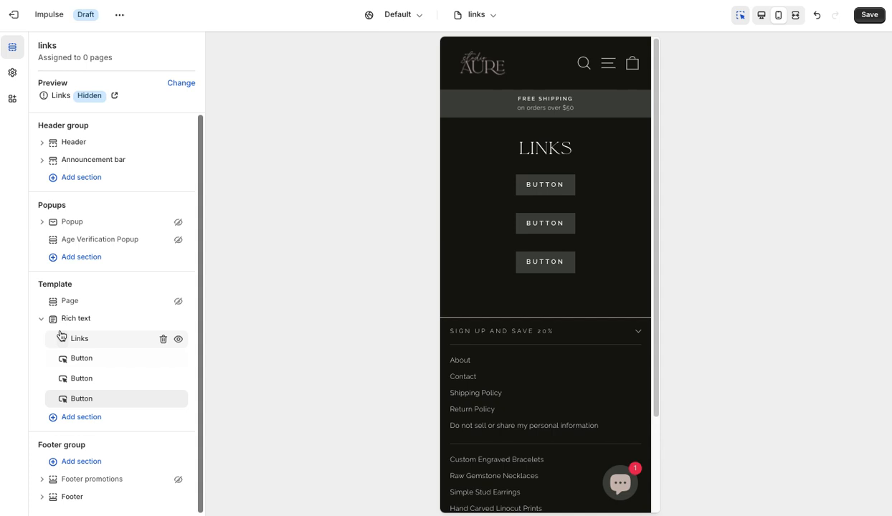
- Open the link options of the first Button block below the Links heading
{"action": "left_click", "coordinate": [98, 365]}
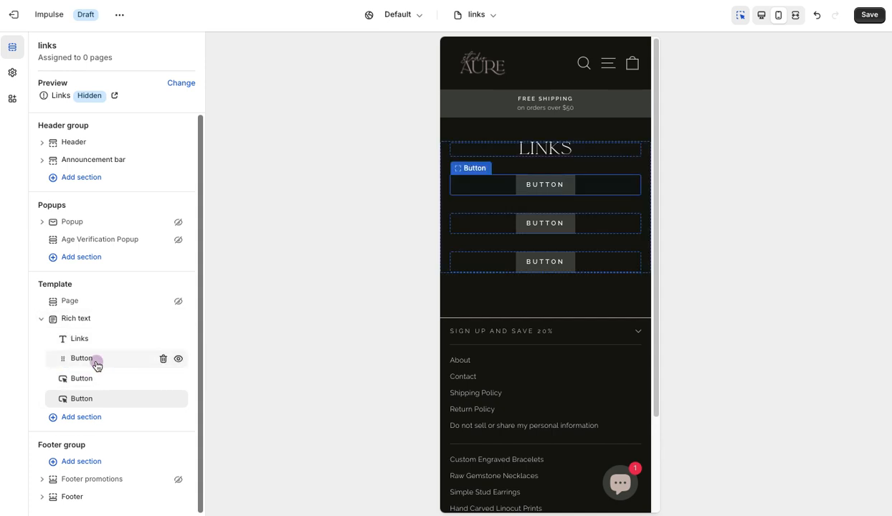
{"action": "left_click", "coordinate": [99, 96]}
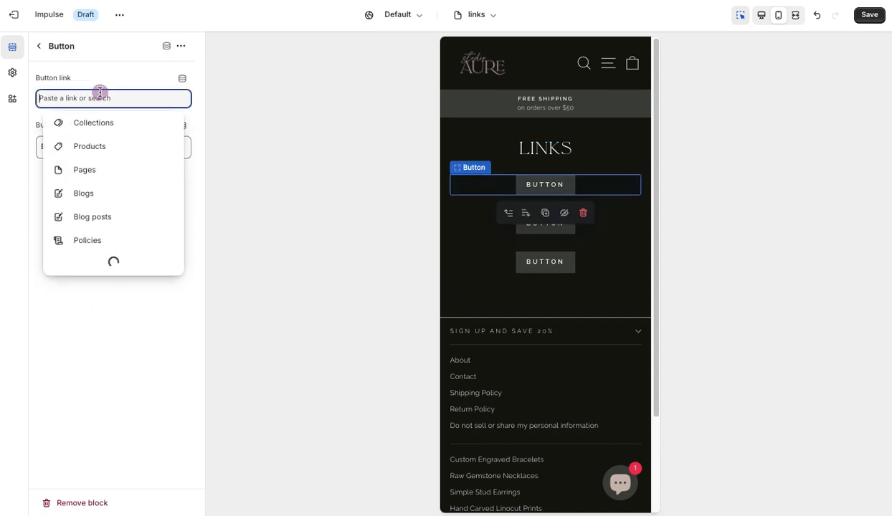
{"action": "type", "text": "Wo"}
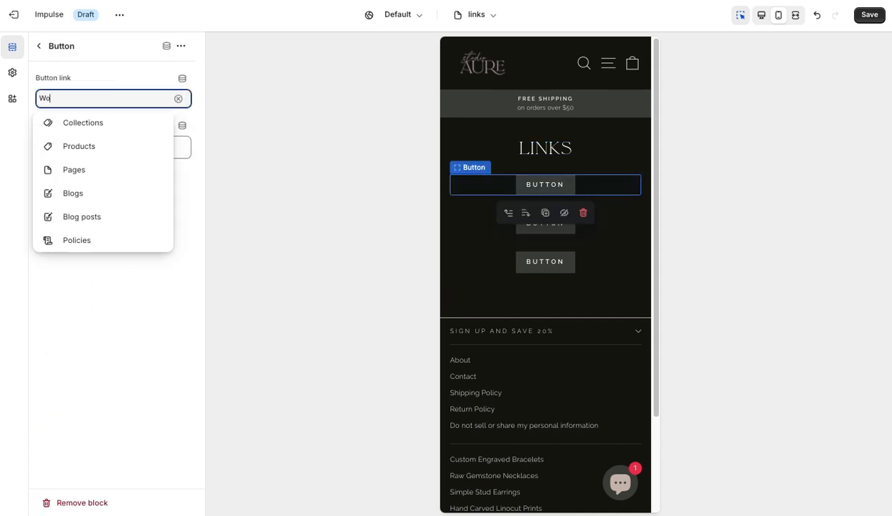
{"action": "type", "text": "rk With Me"}
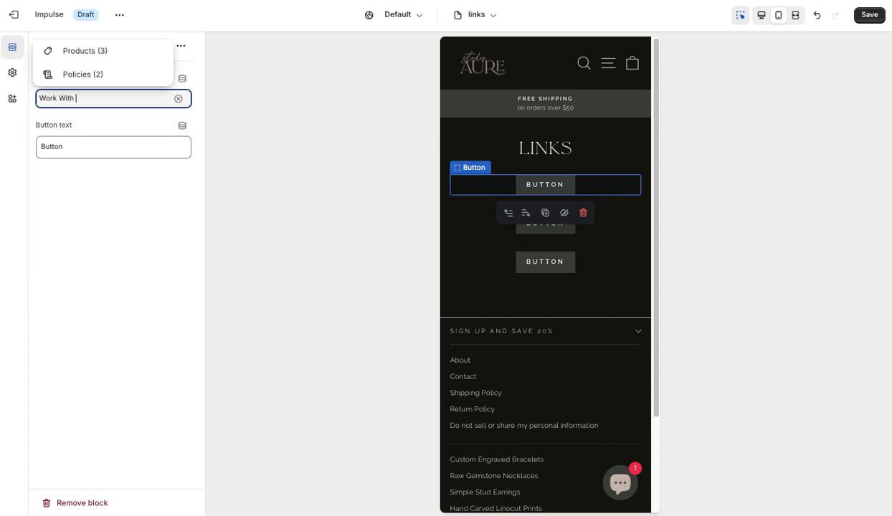
{"action": "triple_click", "coordinate": [127, 97]}
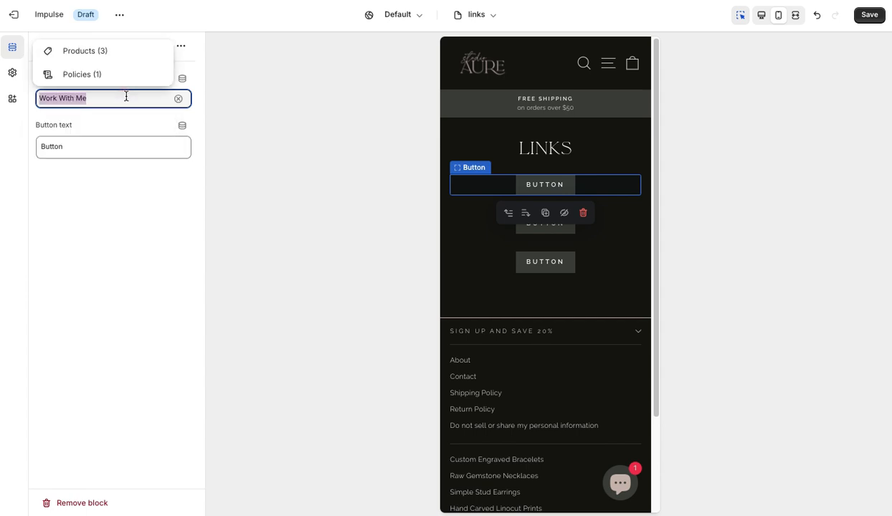
{"action": "key", "text": "BackSpace"}
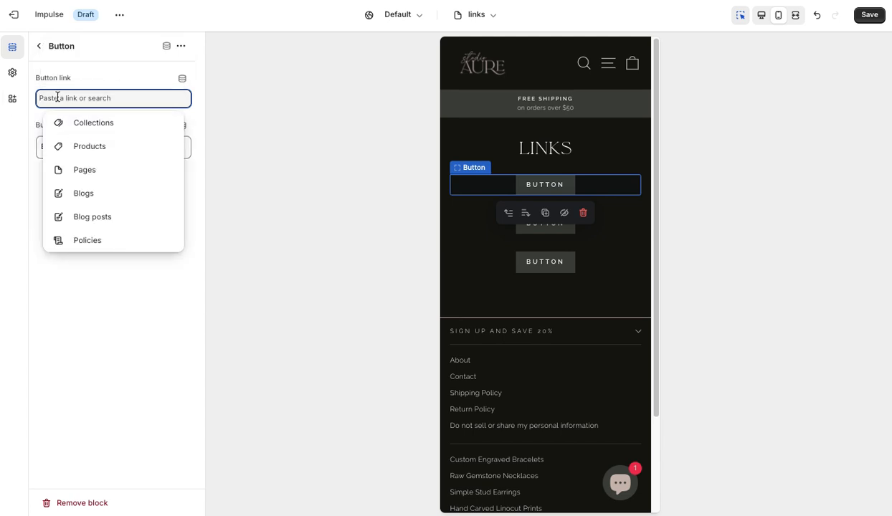
- Link the first button to the Services page, set its text to "Work With Me" and return to the section list
{"action": "left_click", "coordinate": [102, 173]}
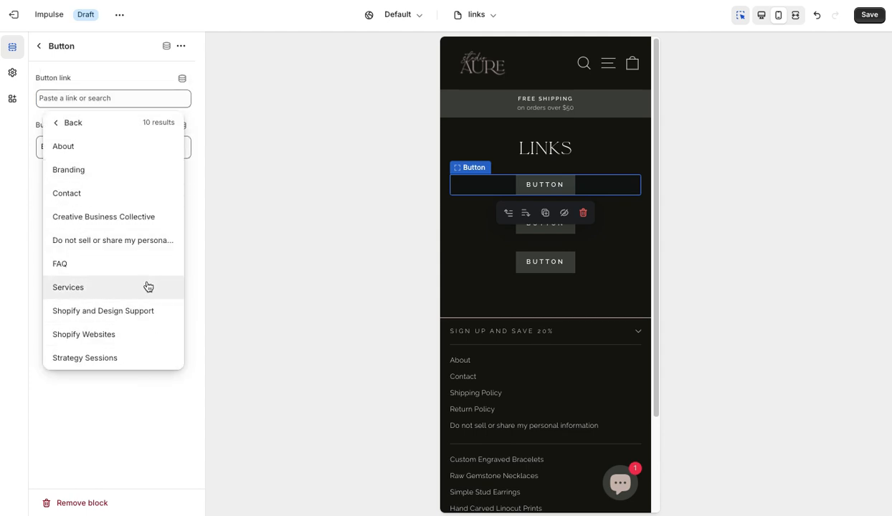
{"action": "left_click", "coordinate": [95, 289]}
{"action": "left_click", "coordinate": [94, 148]}
{"action": "key", "text": "BackSpace"}
{"action": "key", "text": "BackSpace"}
{"action": "key", "text": "BackSpace"}
{"action": "key", "text": "BackSpace"}
{"action": "key", "text": "BackSpace"}
{"action": "key", "text": "BackSpace"}
{"action": "type", "text": "Work"}
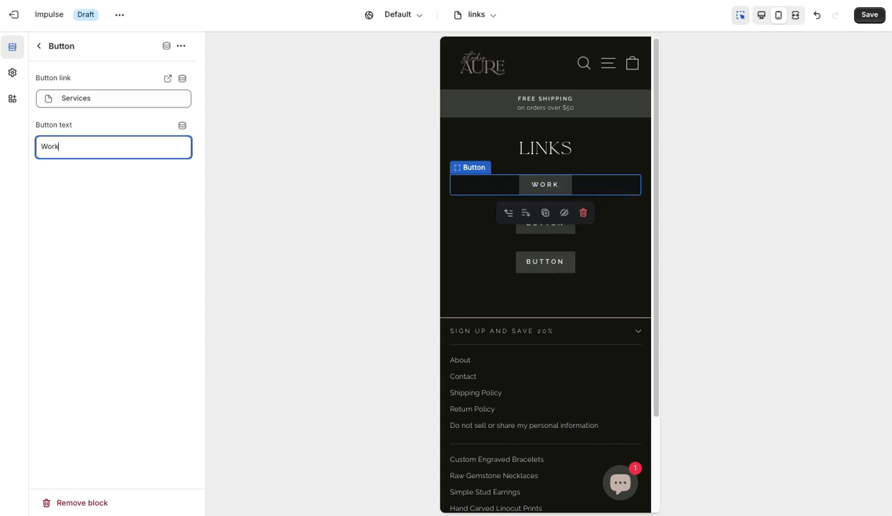
{"action": "type", "text": " WithMe"}
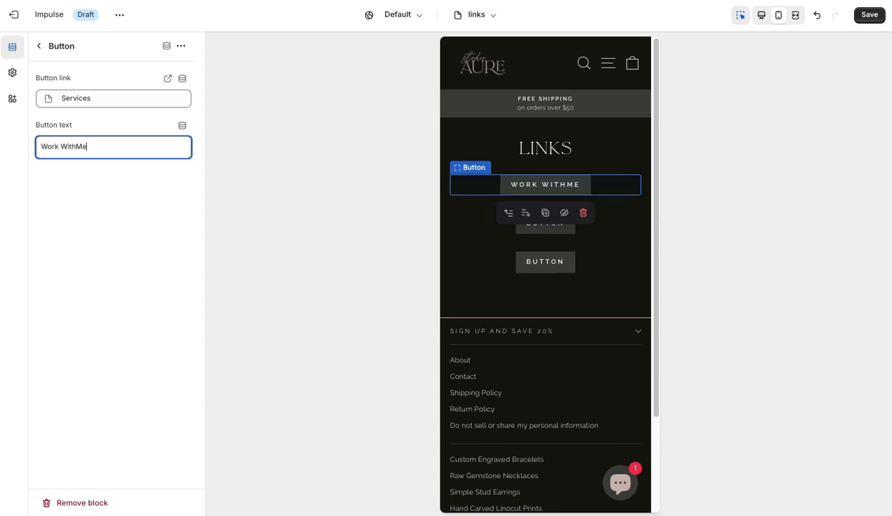
{"action": "key", "text": "BackSpace"}
{"action": "key", "text": "BackSpace"}
{"action": "type", "text": "Me"}
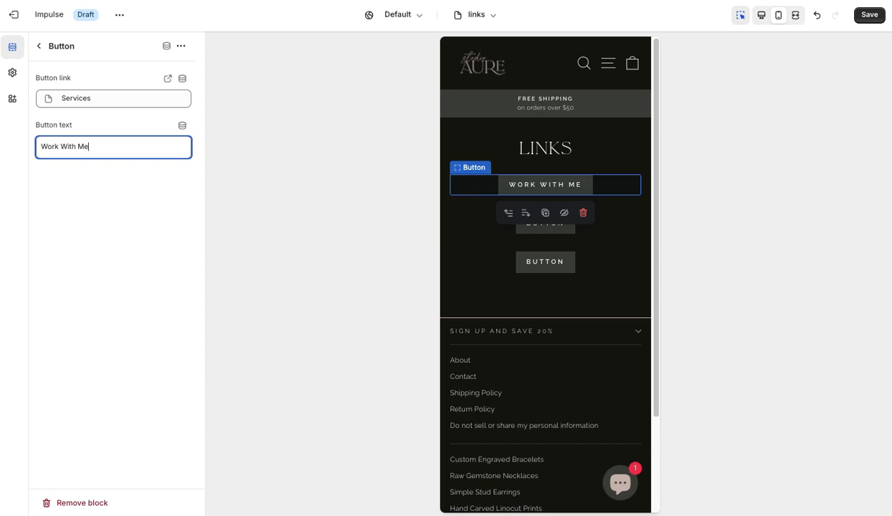
{"action": "left_click", "coordinate": [79, 251]}
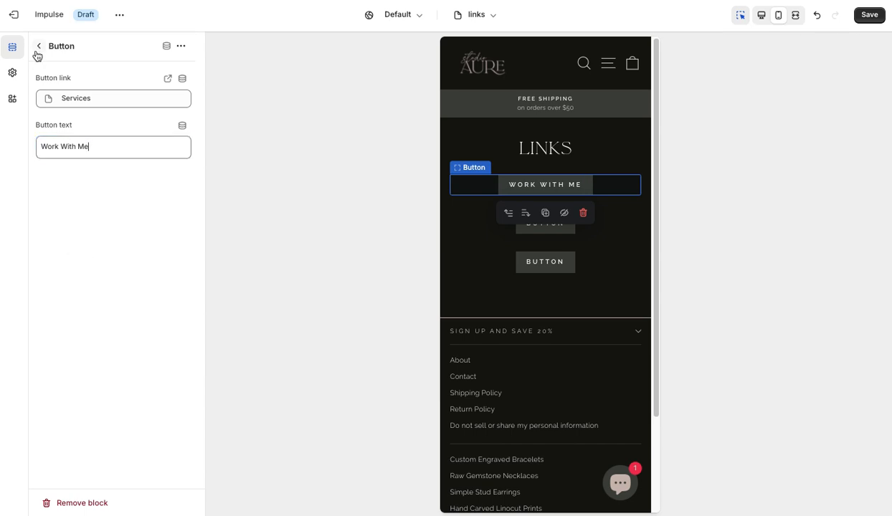
{"action": "left_click", "coordinate": [45, 50]}
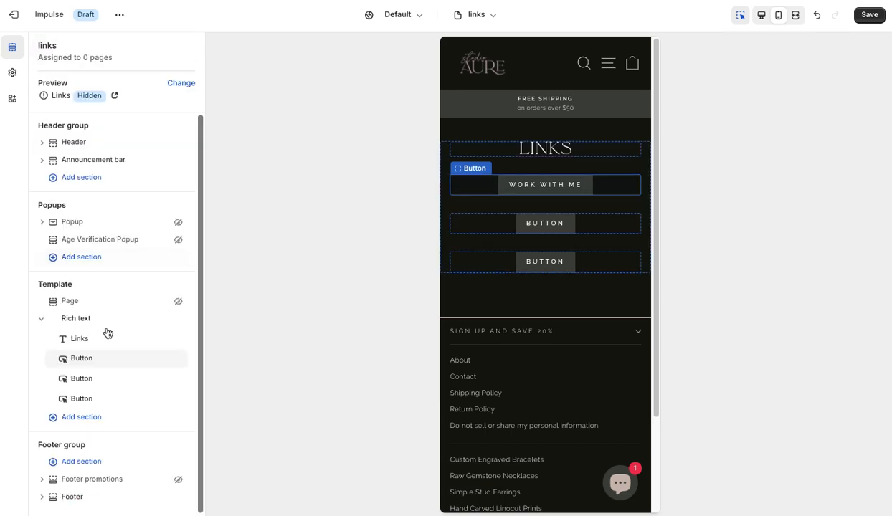
- Link the second Button block to the Shopify Websites page and set its text to "Shopify Websites"
{"action": "left_click", "coordinate": [93, 383]}
{"action": "left_click", "coordinate": [93, 99]}
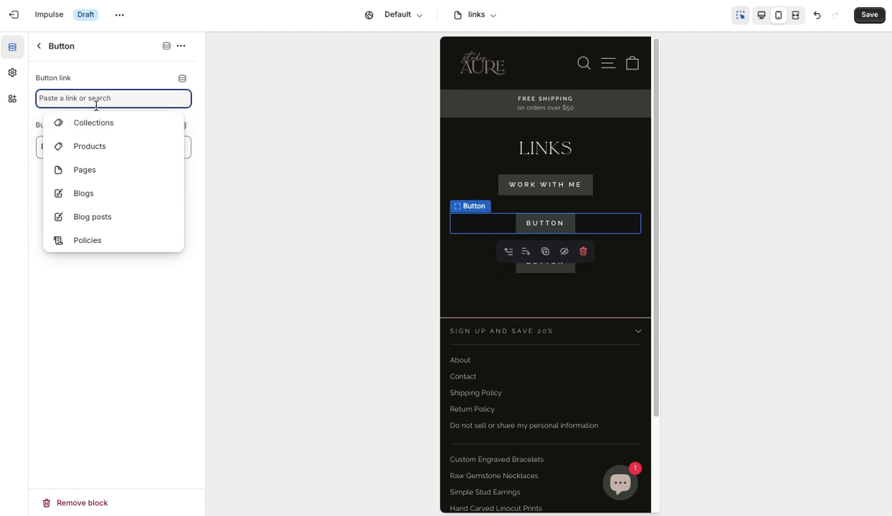
{"action": "left_click", "coordinate": [104, 170]}
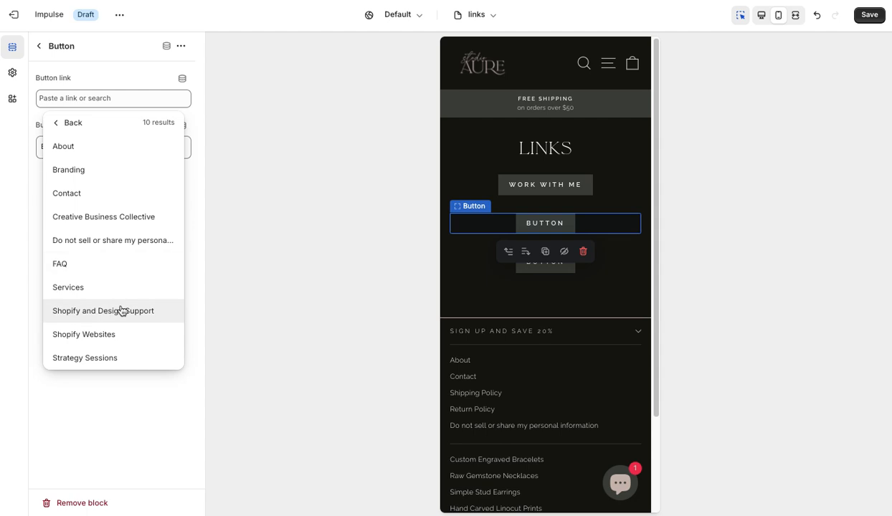
{"action": "left_click", "coordinate": [124, 341]}
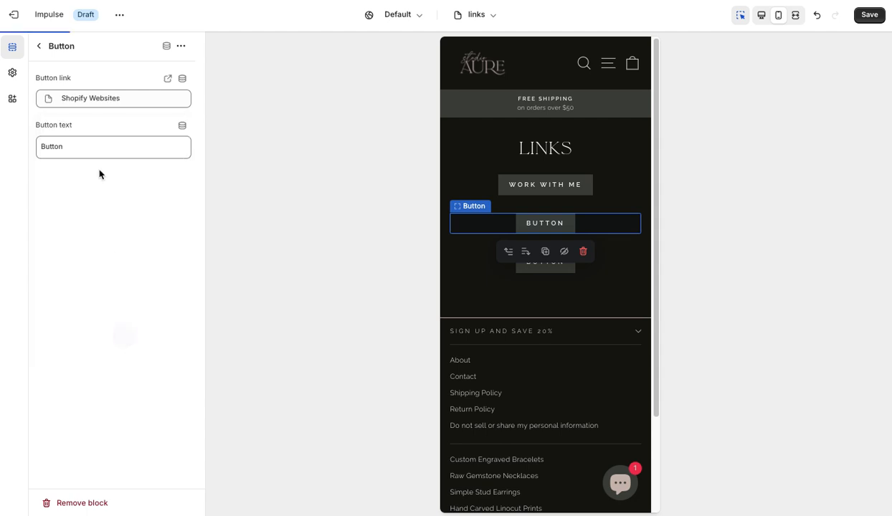
{"action": "double_click", "coordinate": [97, 147]}
{"action": "type", "text": "Shopify Websites"}
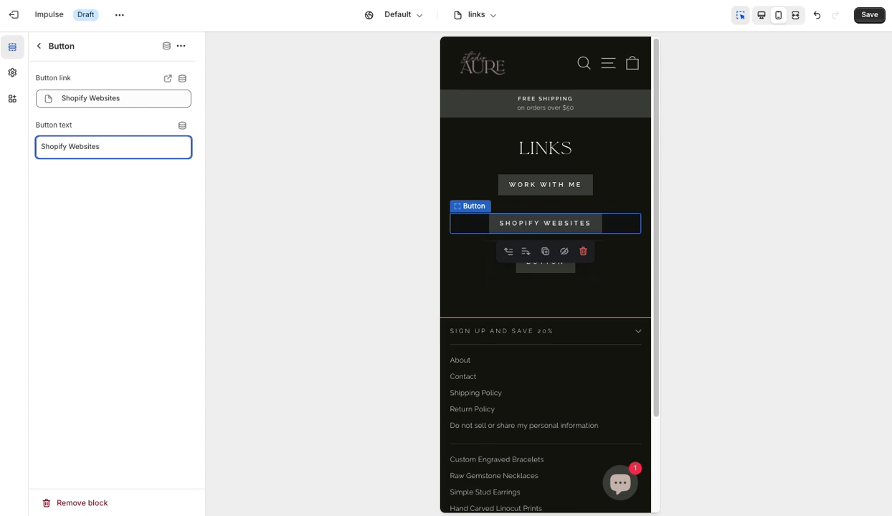
{"action": "left_click", "coordinate": [113, 189]}
{"action": "left_click", "coordinate": [40, 46]}
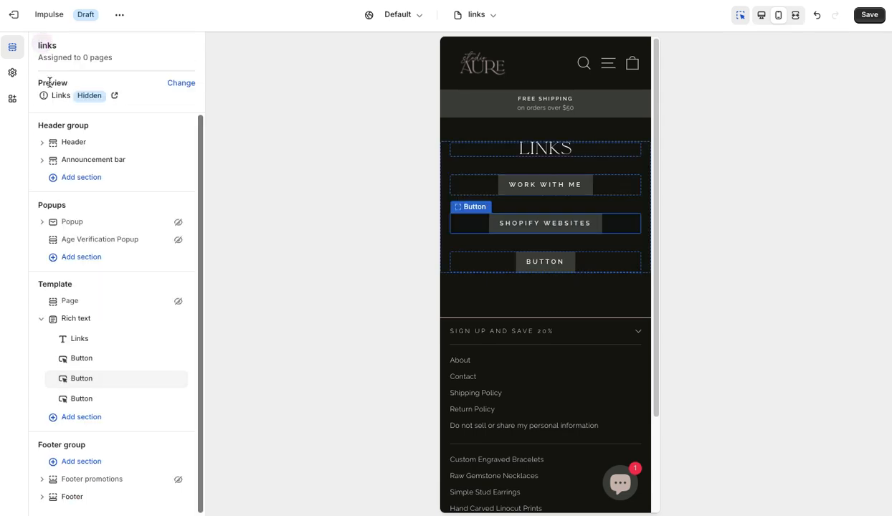
- Link the third Button block to the Strategy Sessions page and set its text to "Strategy Sessions"
{"action": "left_click", "coordinate": [96, 398]}
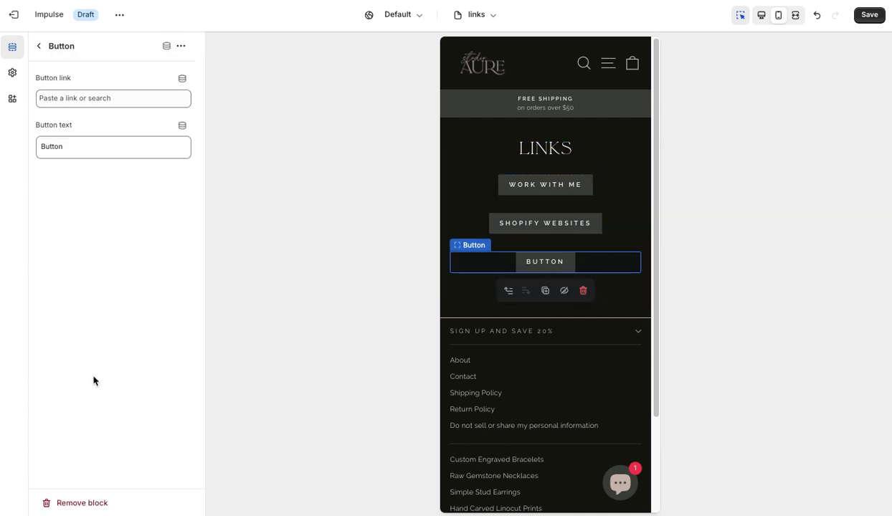
{"action": "left_click", "coordinate": [108, 98]}
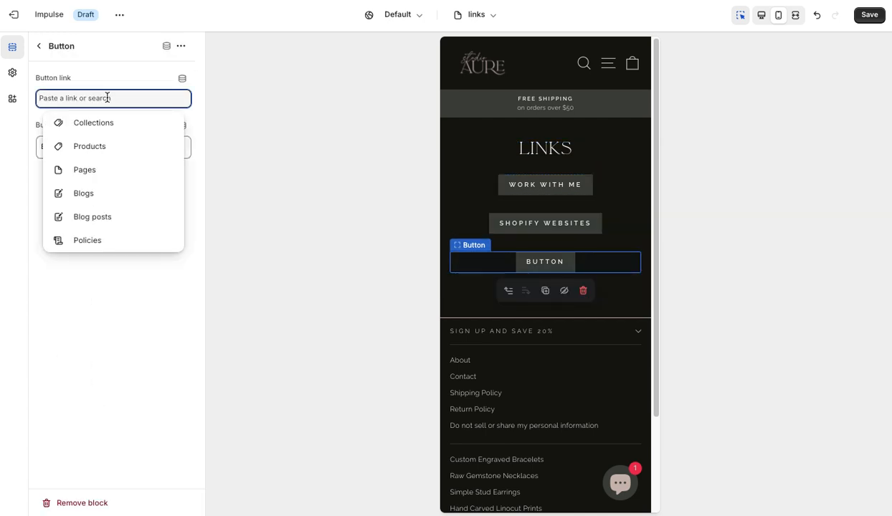
{"action": "left_click", "coordinate": [92, 170]}
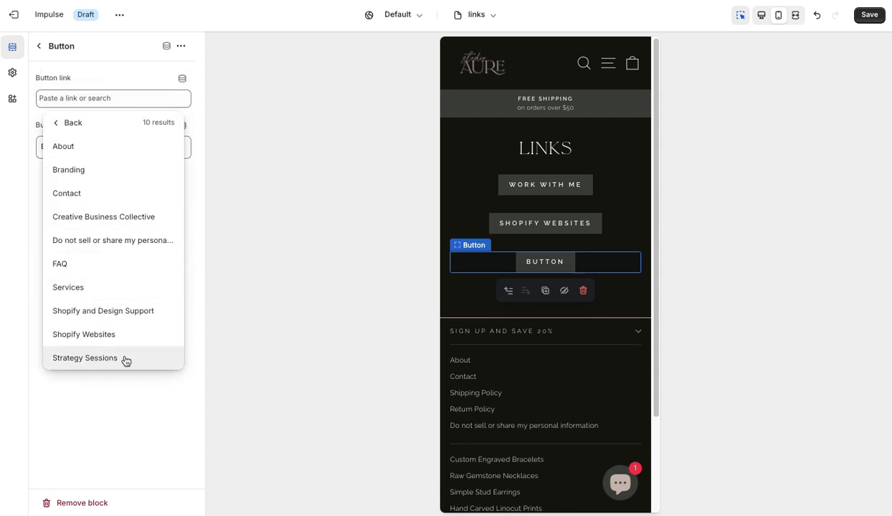
{"action": "left_click", "coordinate": [125, 359]}
{"action": "left_click", "coordinate": [73, 148]}
{"action": "key", "text": "BackSpace"}
{"action": "key", "text": "BackSpace"}
{"action": "key", "text": "BackSpace"}
{"action": "key", "text": "BackSpace"}
{"action": "key", "text": "BackSpace"}
{"action": "key", "text": "BackSpace"}
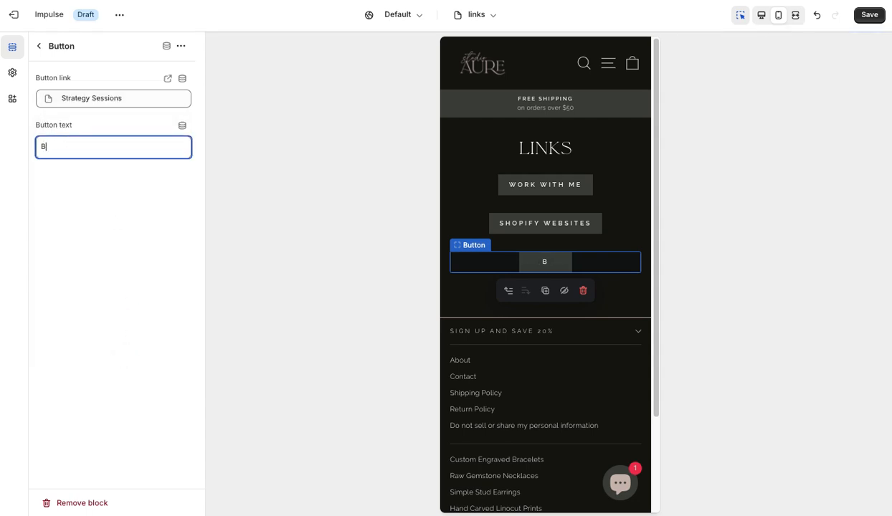
{"action": "type", "text": "Strategy See"}
{"action": "key", "text": "BackSpace"}
{"action": "type", "text": "ssions"}
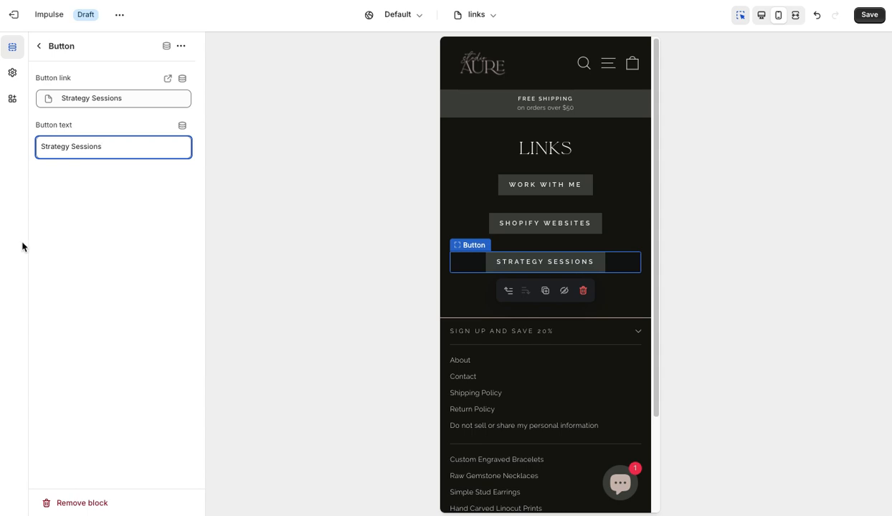
{"action": "left_click", "coordinate": [140, 244]}
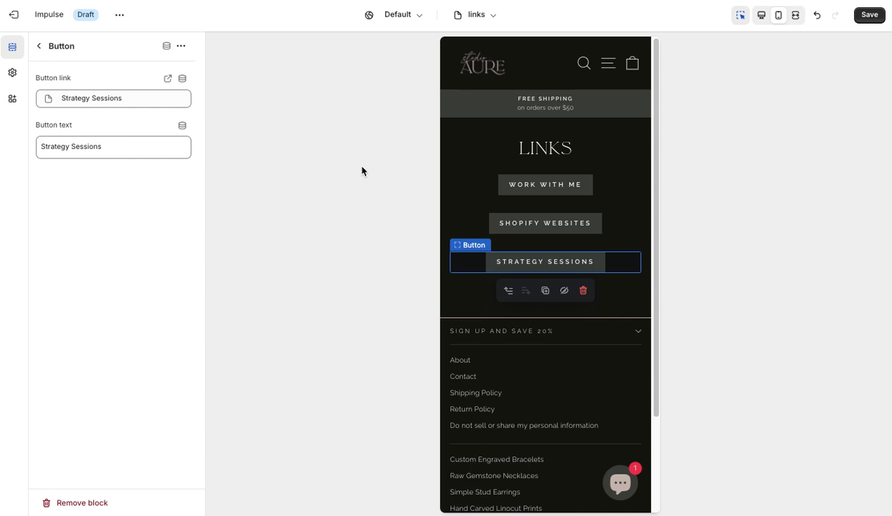
{"action": "left_click", "coordinate": [39, 49]}
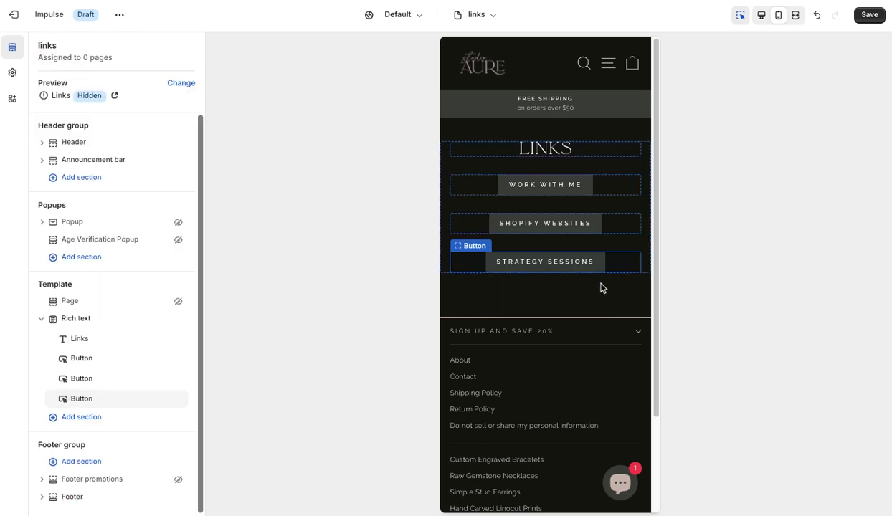
- Add an Email signup section below the Rich text section and a Testimonials section beneath it
{"action": "left_click", "coordinate": [96, 423]}
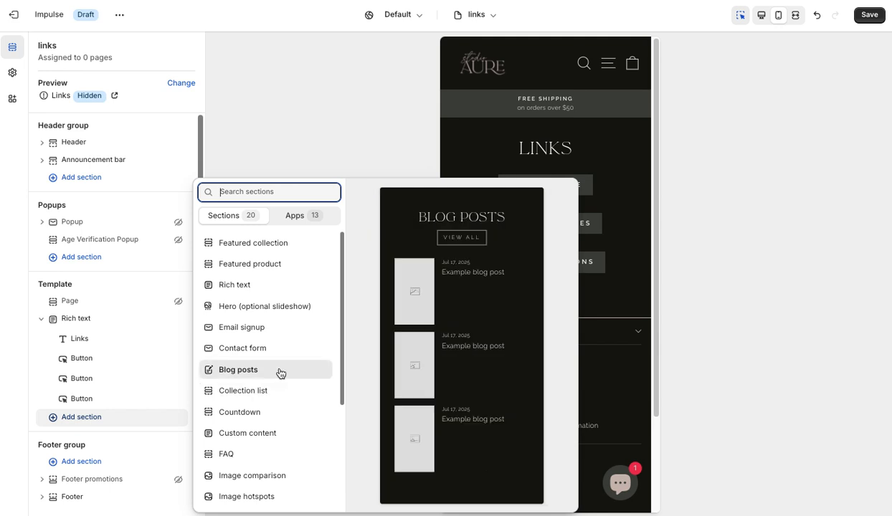
{"action": "left_click", "coordinate": [264, 330]}
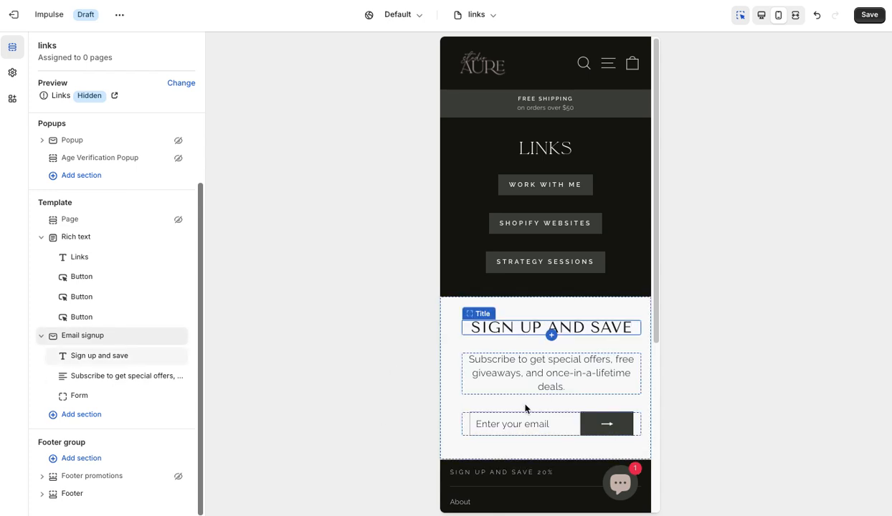
{"action": "left_click", "coordinate": [73, 415]}
{"action": "scroll", "coordinate": [277, 405], "scroll_direction": "down", "scroll_amount": 4}
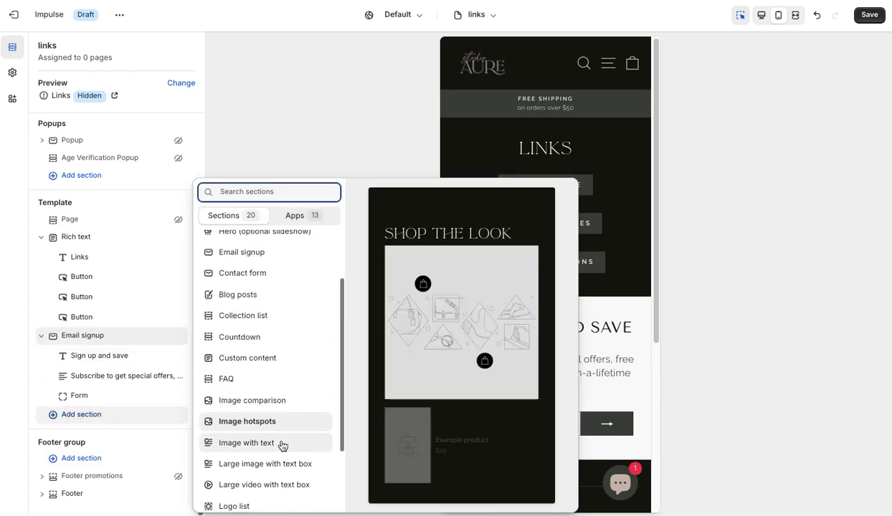
{"action": "scroll", "coordinate": [295, 495], "scroll_direction": "down", "scroll_amount": 1}
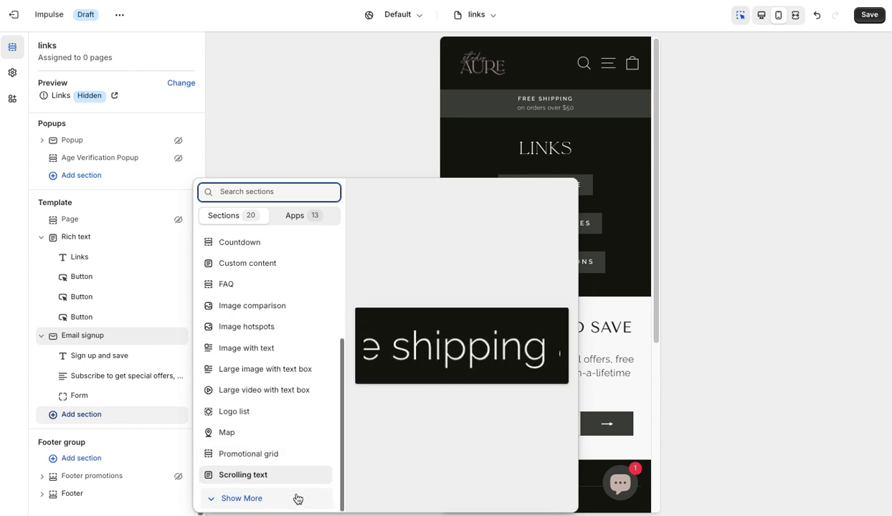
{"action": "left_click", "coordinate": [253, 498]}
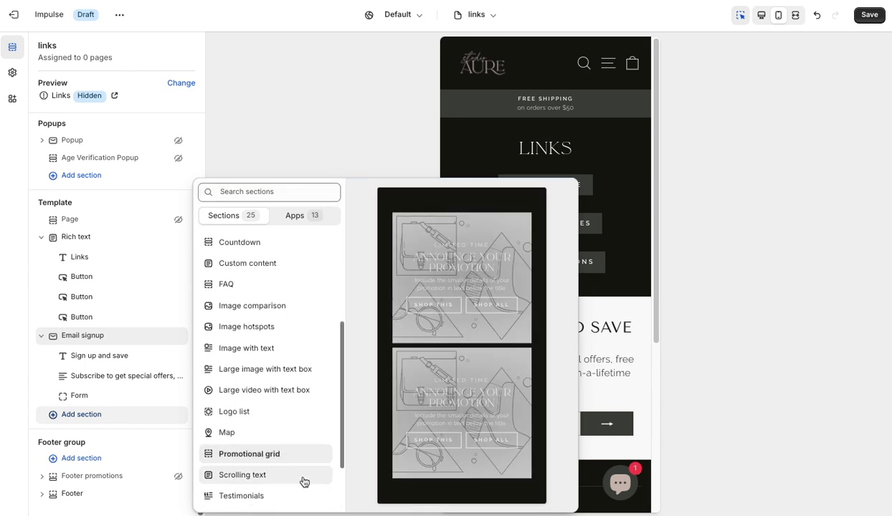
{"action": "scroll", "coordinate": [276, 463], "scroll_direction": "down", "scroll_amount": 2}
{"action": "scroll", "coordinate": [290, 476], "scroll_direction": "down", "scroll_amount": 1}
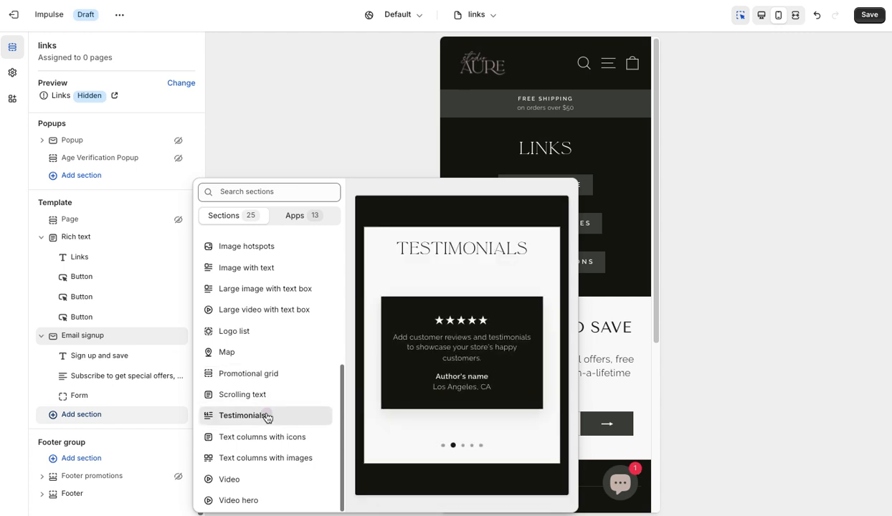
{"action": "left_click", "coordinate": [267, 418]}
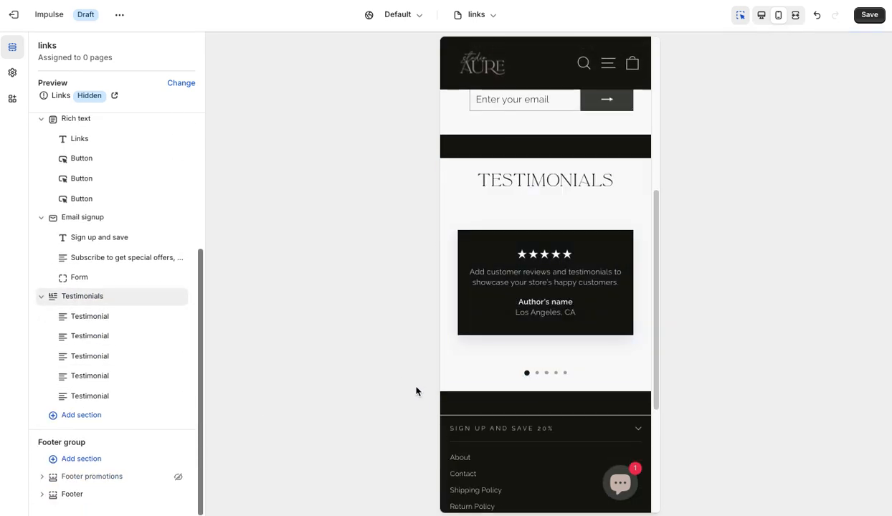
- Review the new sections in the mobile preview and add an Image with text section below Testimonials
{"action": "scroll", "coordinate": [498, 345], "scroll_direction": "up", "scroll_amount": 3}
{"action": "scroll", "coordinate": [502, 327], "scroll_direction": "up", "scroll_amount": 3}
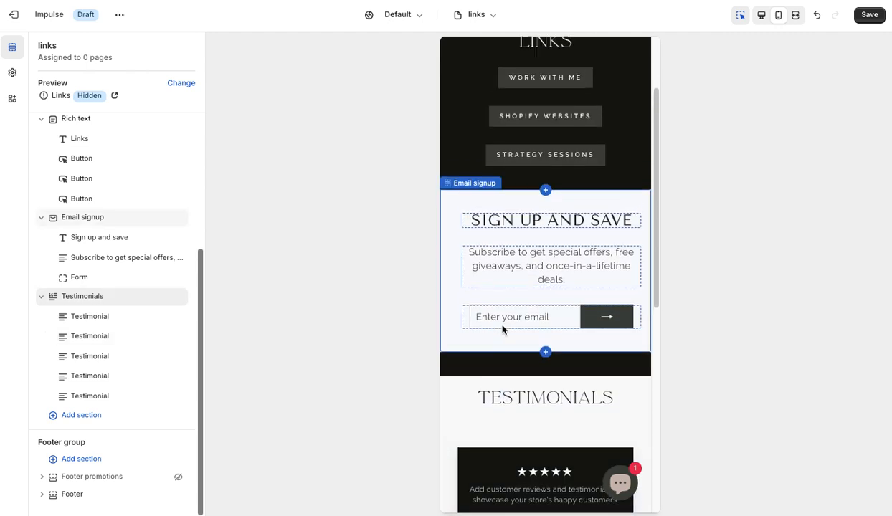
{"action": "scroll", "coordinate": [504, 330], "scroll_direction": "down", "scroll_amount": 3}
{"action": "scroll", "coordinate": [502, 347], "scroll_direction": "down", "scroll_amount": 5}
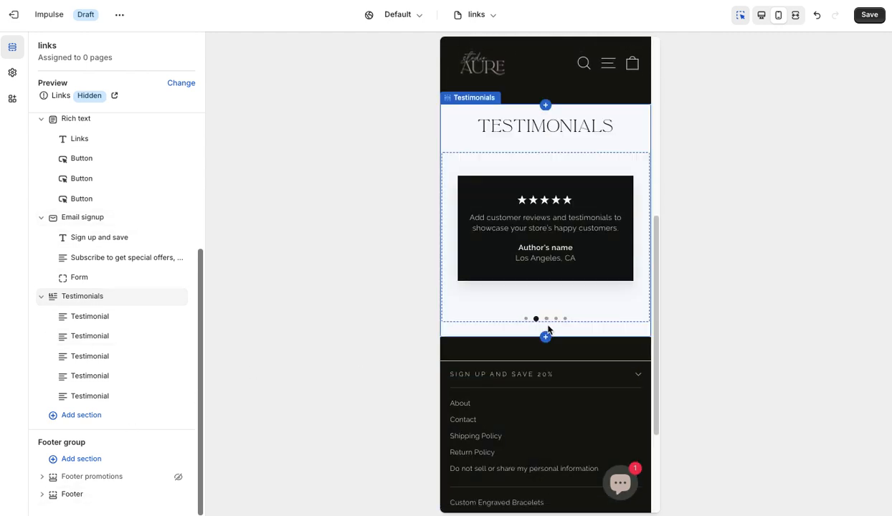
{"action": "left_click", "coordinate": [82, 415]}
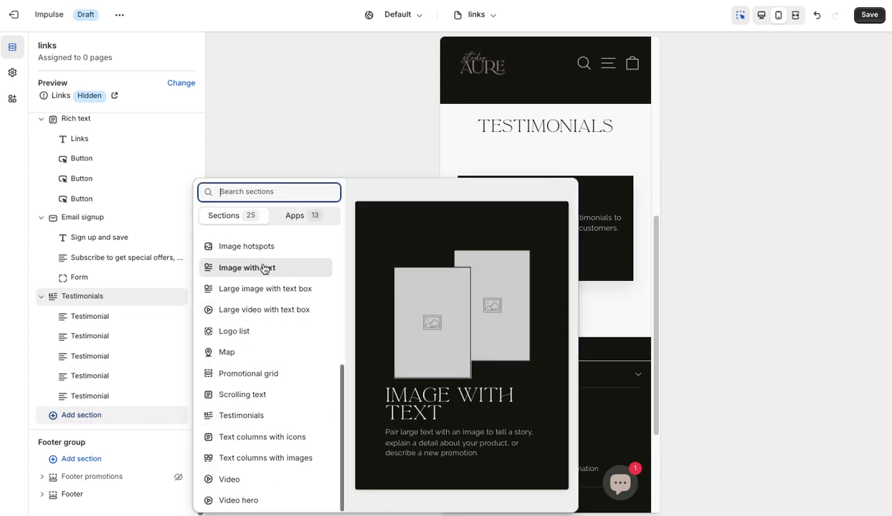
{"action": "left_click", "coordinate": [264, 268]}
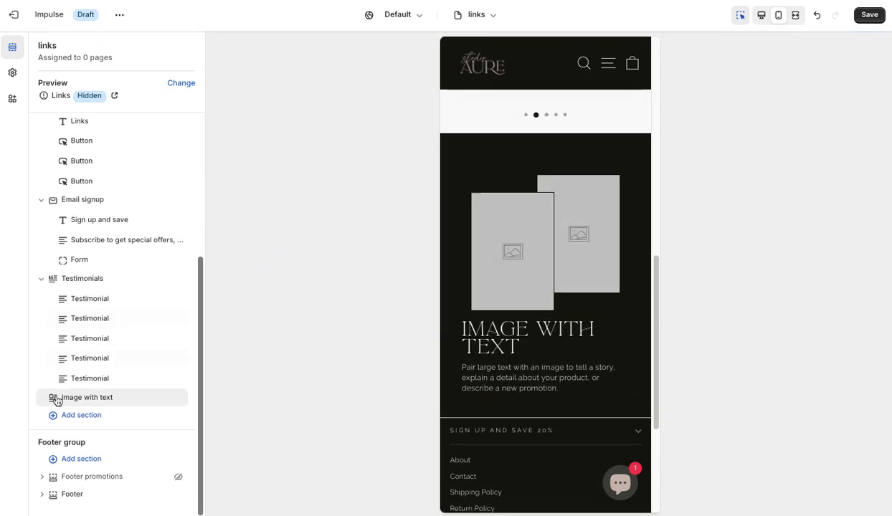
- Move the Image with text section above the Rich text section, set its text alignment to Centered and save the template
{"action": "left_click_drag", "start_coordinate": [103, 397], "coordinate": [59, 301]}
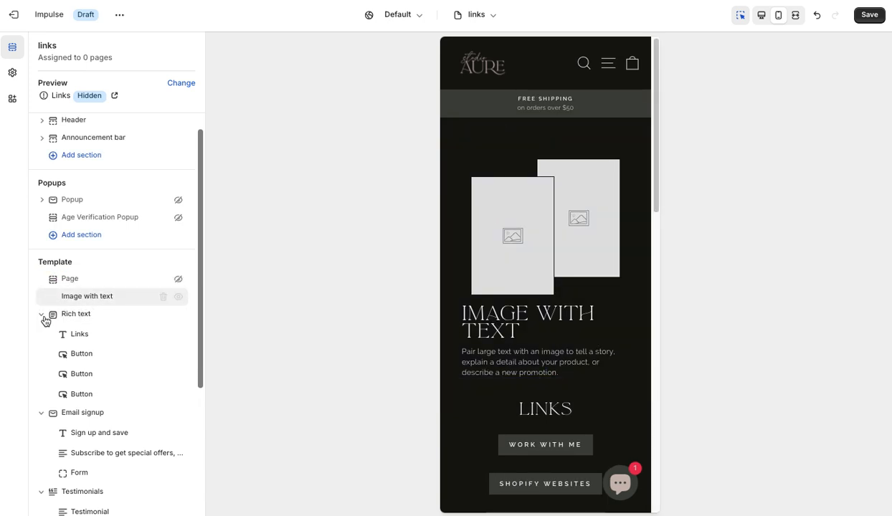
{"action": "left_click", "coordinate": [75, 298]}
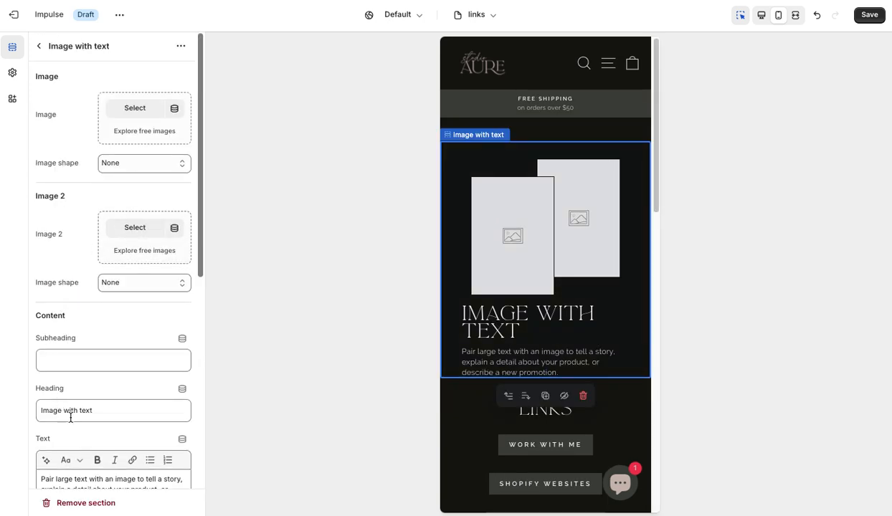
{"action": "scroll", "coordinate": [86, 423], "scroll_direction": "down", "scroll_amount": 5}
{"action": "left_click", "coordinate": [143, 406]}
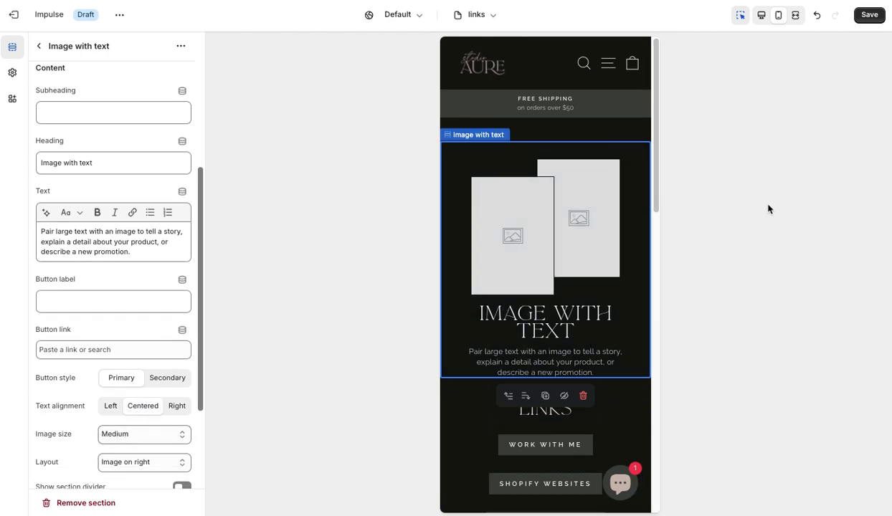
{"action": "left_click", "coordinate": [873, 15]}
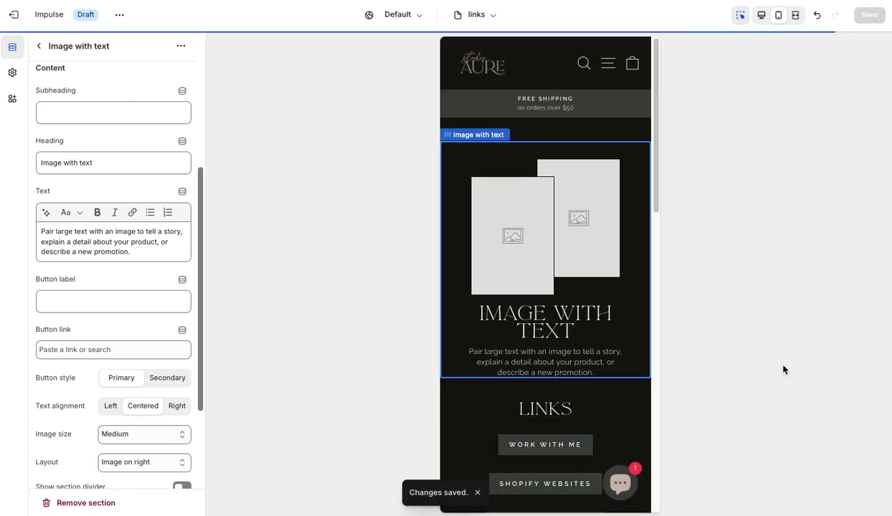
- Check the template in the mobile preview, exit the theme editor and open the Links page from the store's pages
{"action": "scroll", "coordinate": [627, 349], "scroll_direction": "down", "scroll_amount": 3}
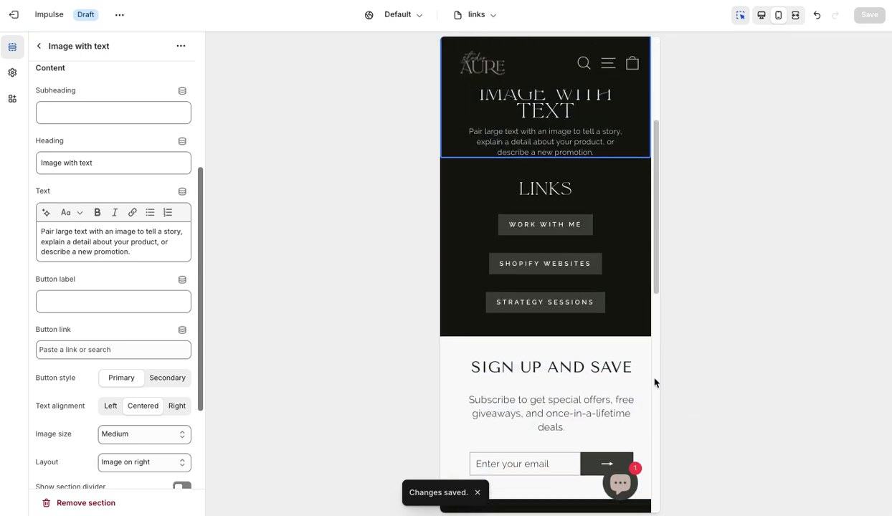
{"action": "scroll", "coordinate": [605, 409], "scroll_direction": "down", "scroll_amount": 4}
{"action": "scroll", "coordinate": [606, 409], "scroll_direction": "up", "scroll_amount": 6}
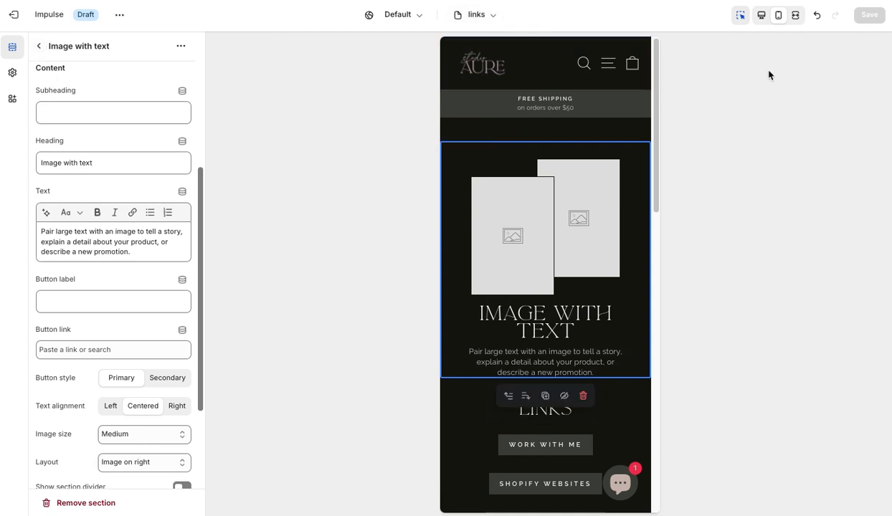
{"action": "left_click", "coordinate": [13, 14]}
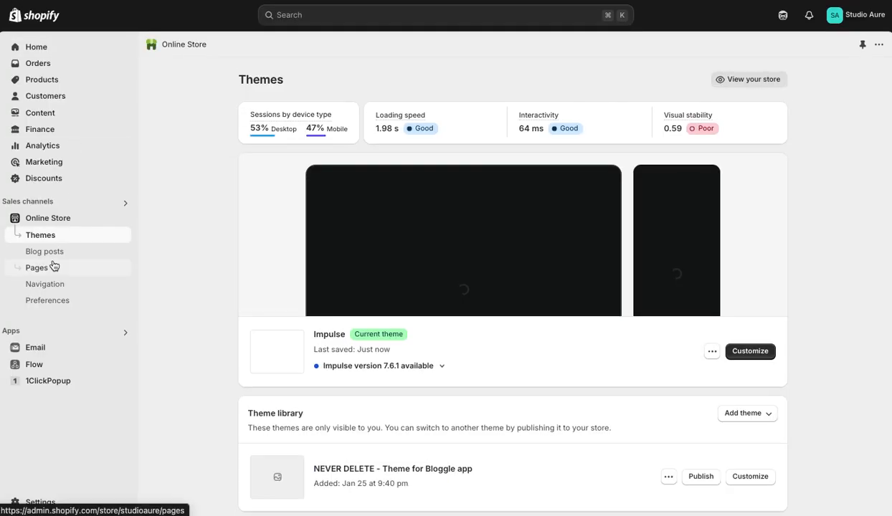
{"action": "left_click", "coordinate": [37, 268]}
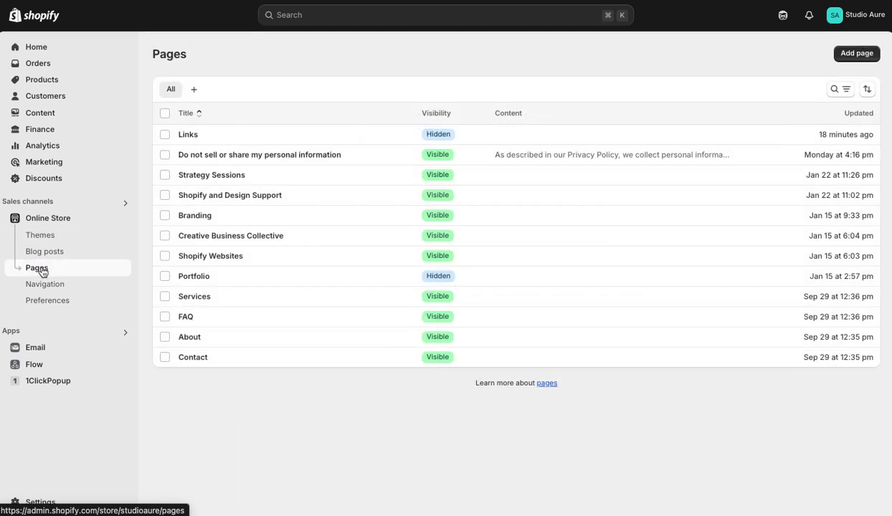
{"action": "left_click", "coordinate": [189, 135]}
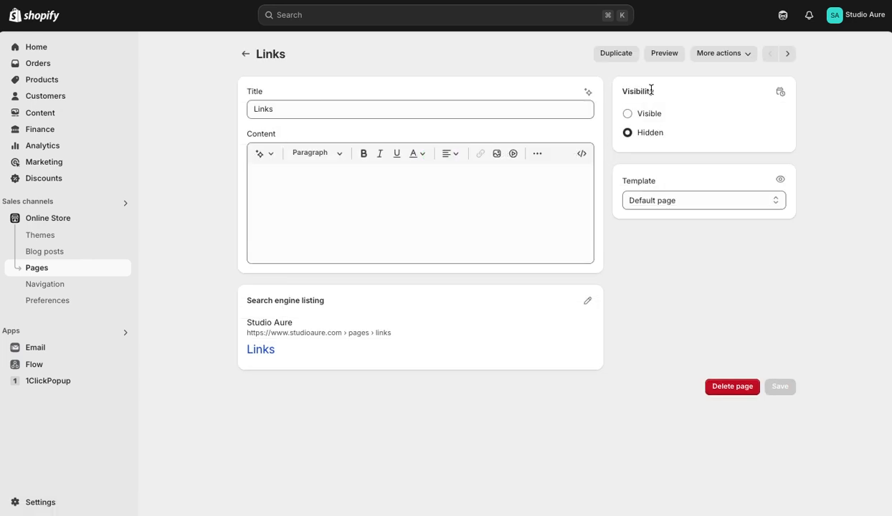
- Set the Links page's visibility to Visible, assign it the links template and save the page
{"action": "left_click", "coordinate": [654, 113]}
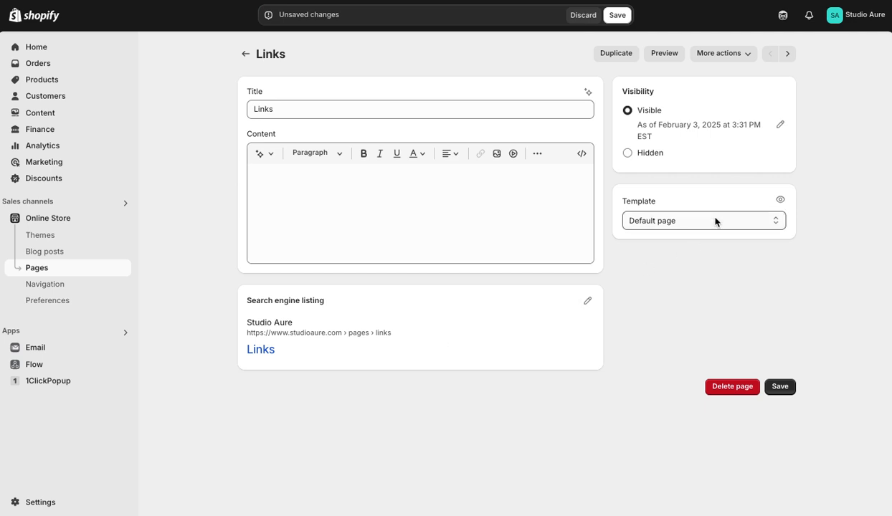
{"action": "left_click", "coordinate": [668, 221]}
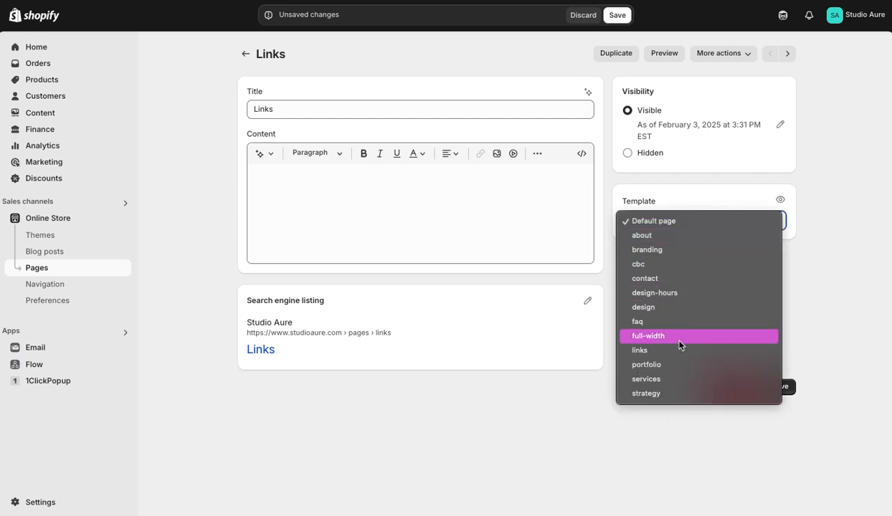
{"action": "left_click", "coordinate": [652, 351]}
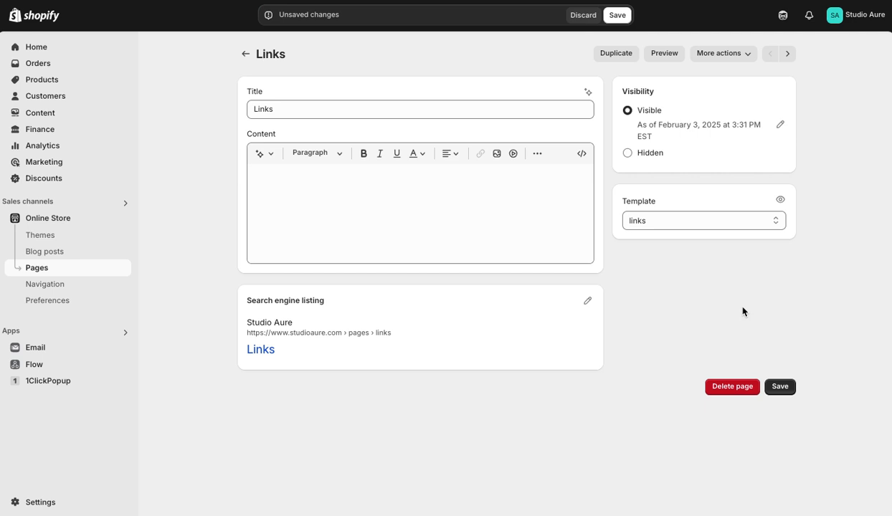
{"action": "left_click", "coordinate": [782, 393]}
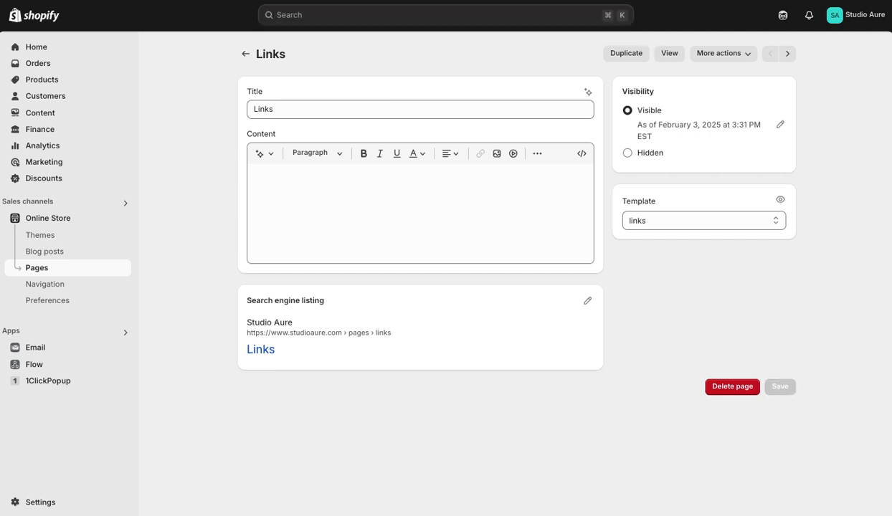
- View the Links page on the storefront and examine its image, link buttons, email signup and testimonials sections
{"action": "left_click", "coordinate": [671, 54]}
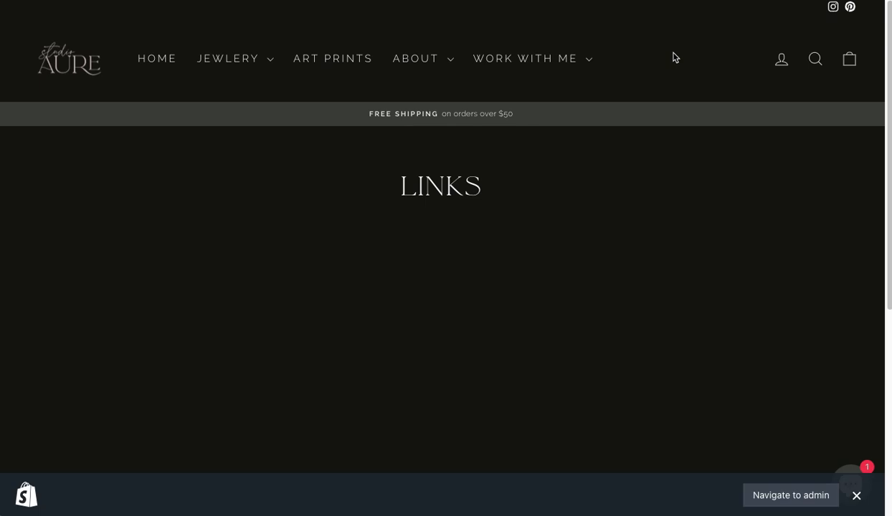
{"action": "left_click", "coordinate": [240, 2]}
{"action": "left_click", "coordinate": [708, 317]}
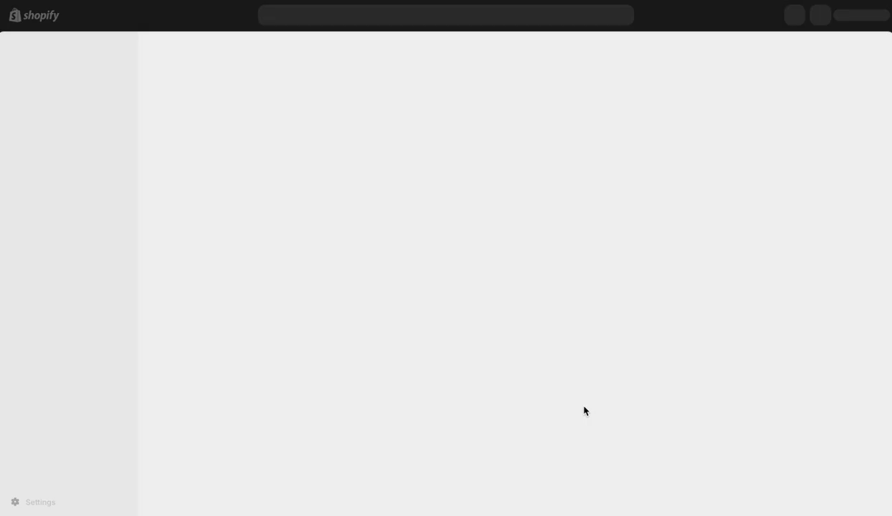
{"action": "left_click", "coordinate": [258, 1]}
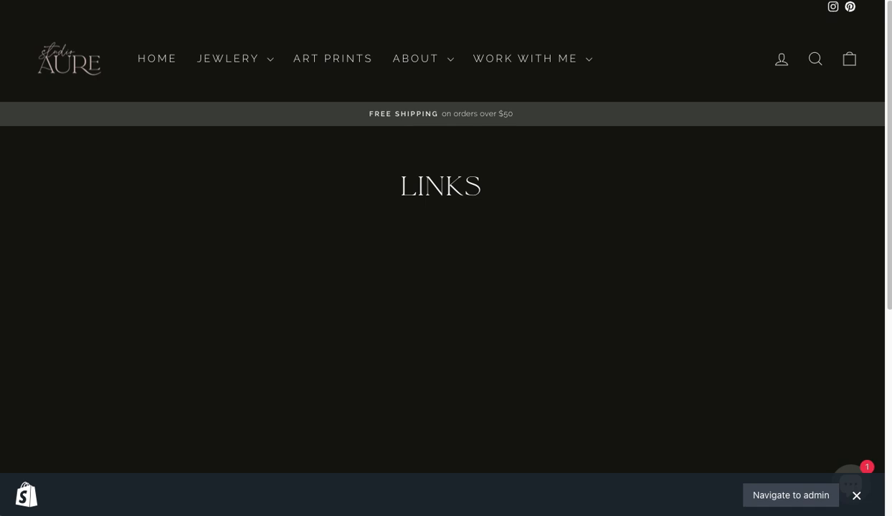
{"action": "scroll", "coordinate": [366, 233], "scroll_direction": "down", "scroll_amount": 1}
{"action": "scroll", "coordinate": [367, 232], "scroll_direction": "down", "scroll_amount": 3}
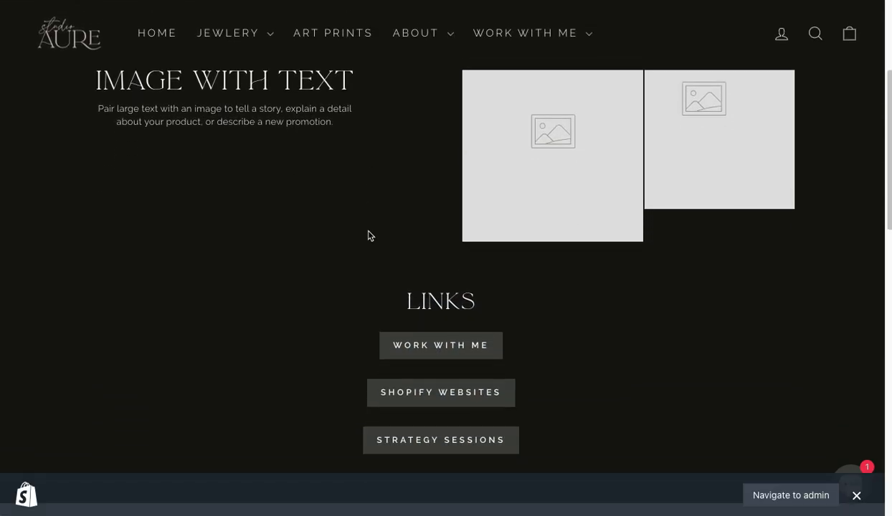
{"action": "scroll", "coordinate": [369, 235], "scroll_direction": "down", "scroll_amount": 6}
{"action": "scroll", "coordinate": [373, 256], "scroll_direction": "down", "scroll_amount": 4}
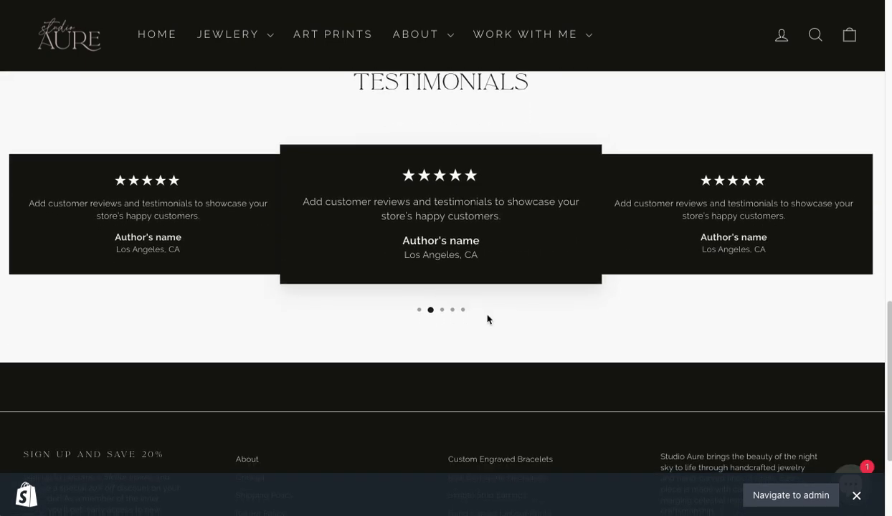
{"action": "scroll", "coordinate": [487, 319], "scroll_direction": "up", "scroll_amount": 8}
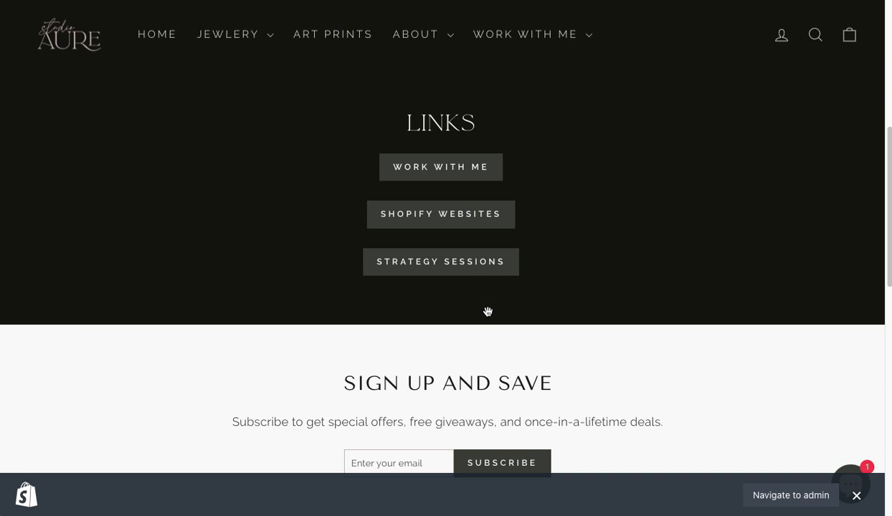
{"action": "scroll", "coordinate": [488, 312], "scroll_direction": "up", "scroll_amount": 5}
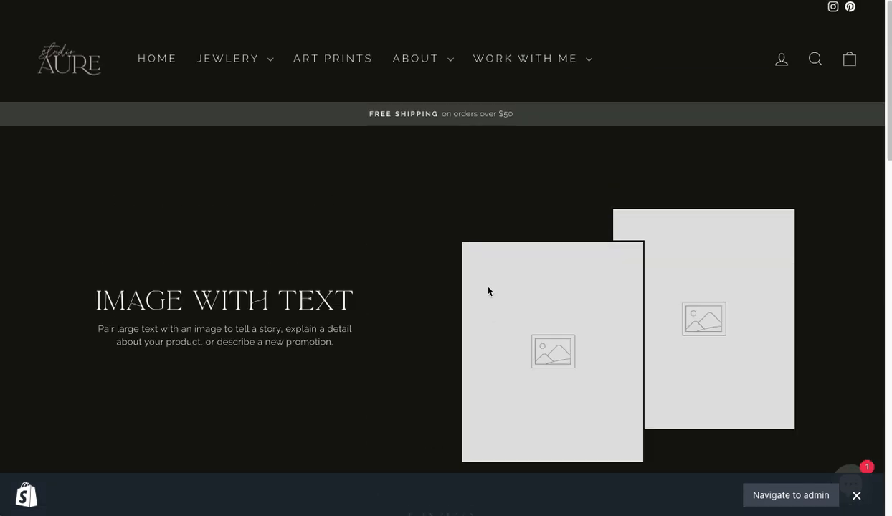